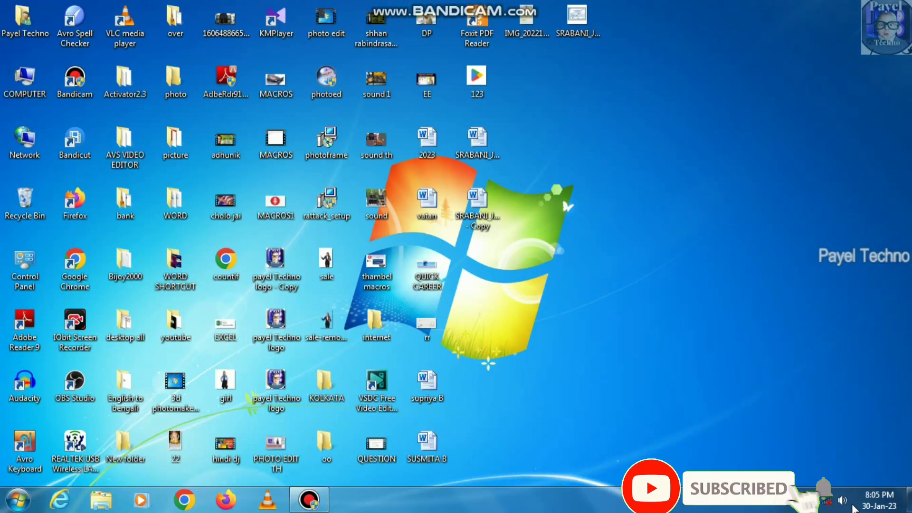
# Mute the system sound and refresh the desktop twice
pyautogui.click(842, 501)
pyautogui.click(842, 427)
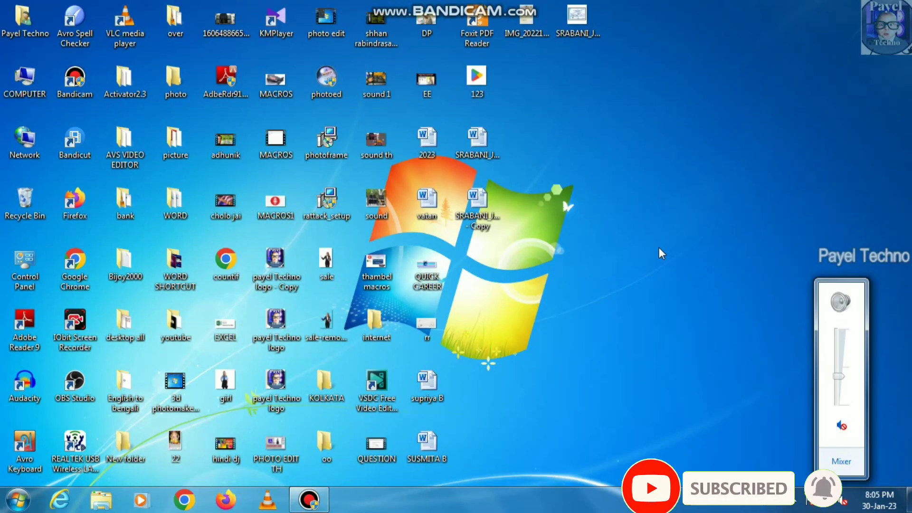
pyautogui.rightClick(631, 236)
pyautogui.click(668, 274)
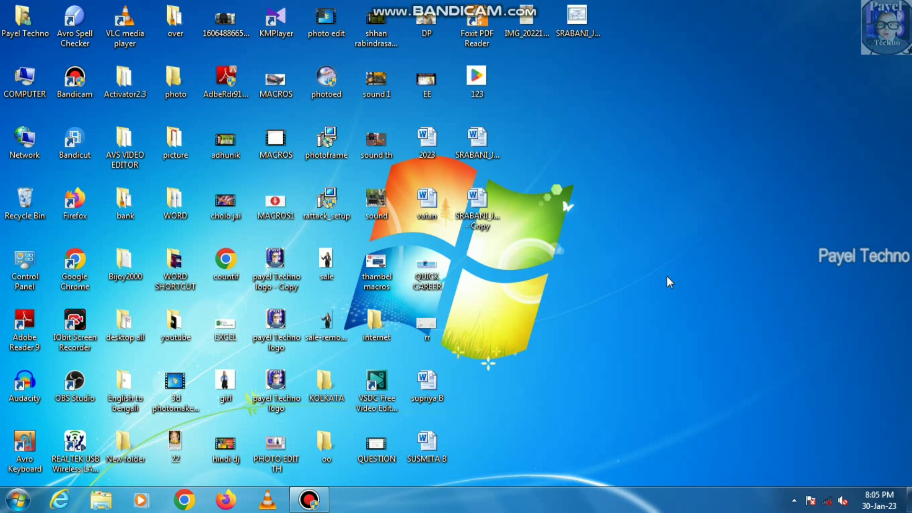
pyautogui.rightClick(580, 201)
pyautogui.click(604, 235)
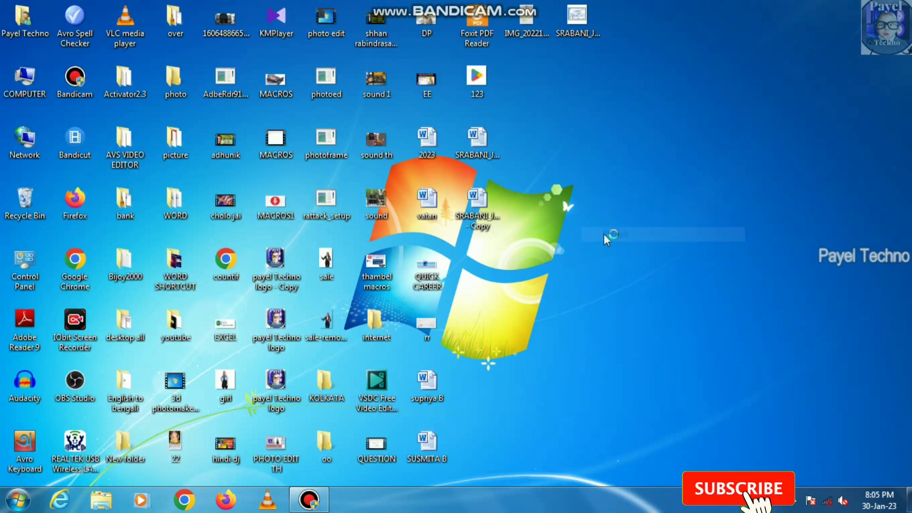
# Launch Excel 2010 maximized and dismiss the Office activation notice
pyautogui.click(24, 503)
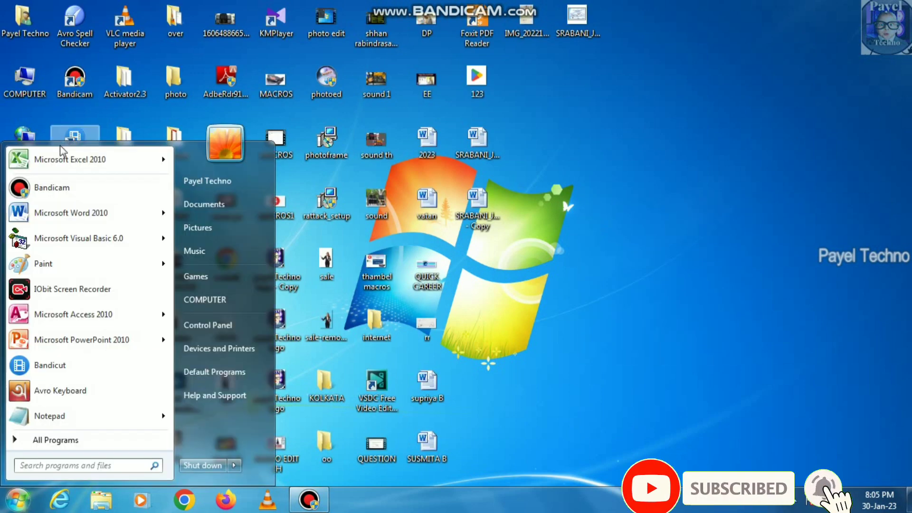
pyautogui.moveTo(70, 159)
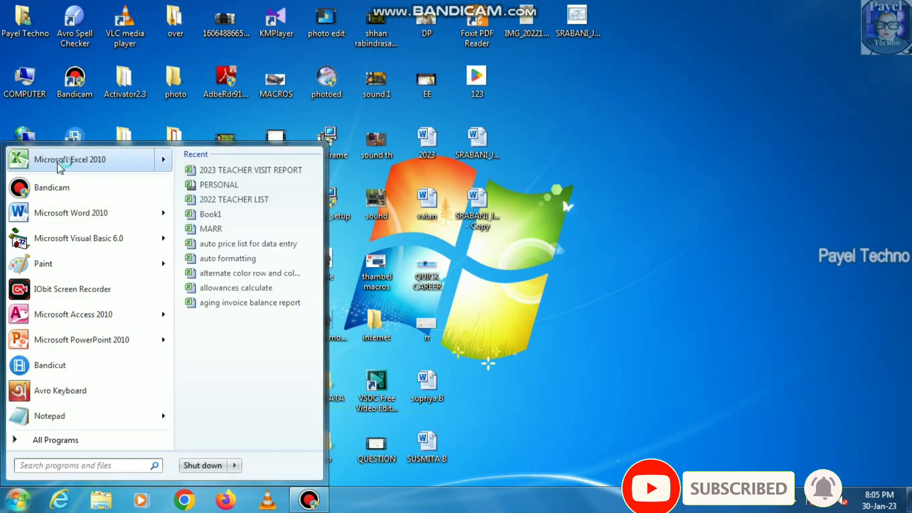
pyautogui.click(59, 162)
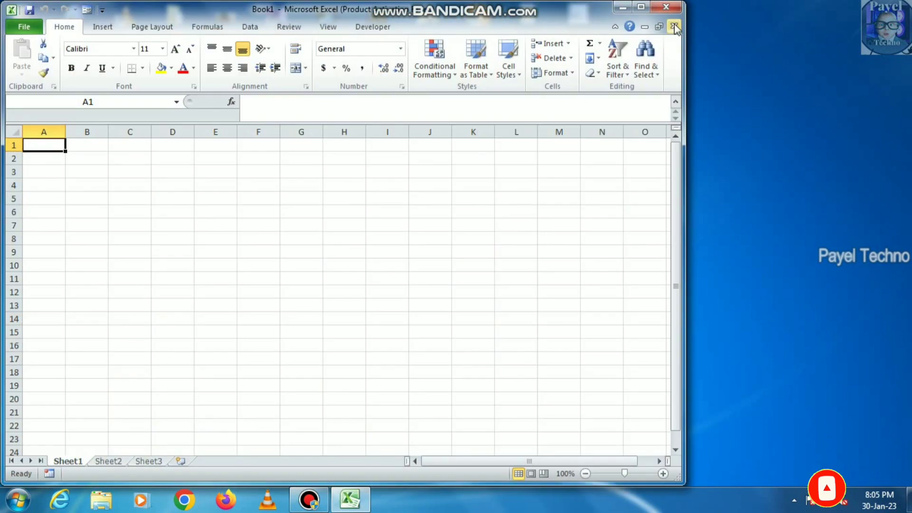
pyautogui.click(641, 7)
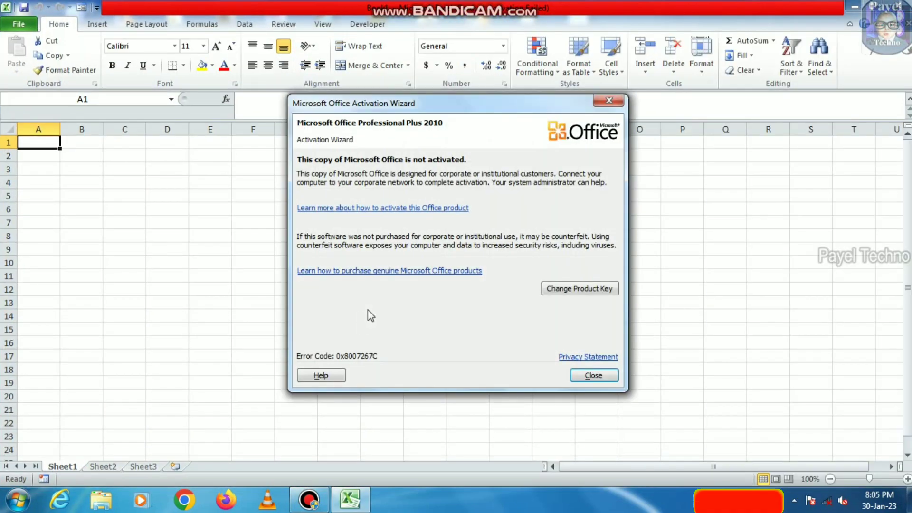
pyautogui.click(603, 101)
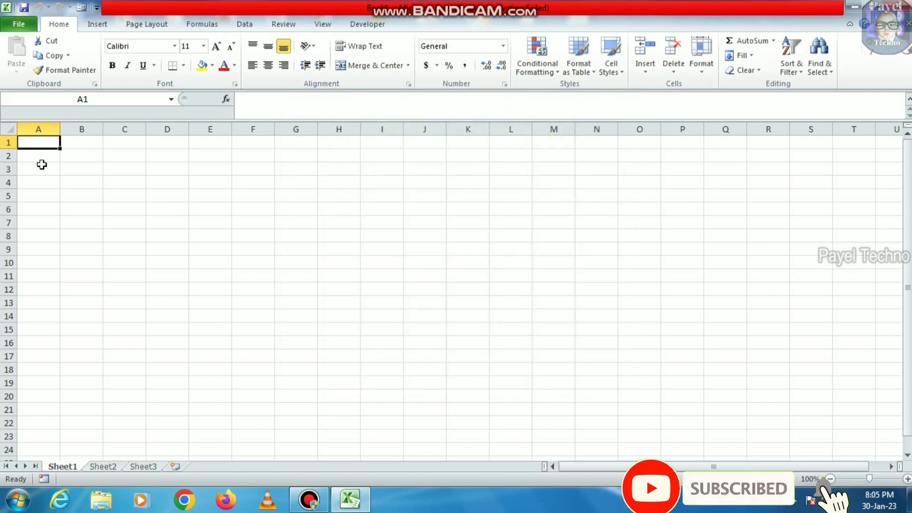
# Enter headers SL.NO, NAME, ADDRESS and PHONE NO in cells A1 through D1
pyautogui.write('SL.')
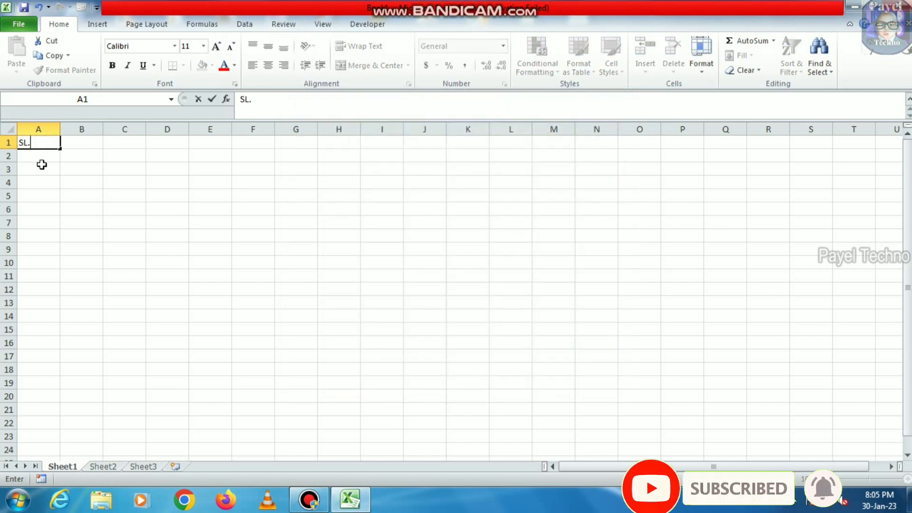
pyautogui.write('L')
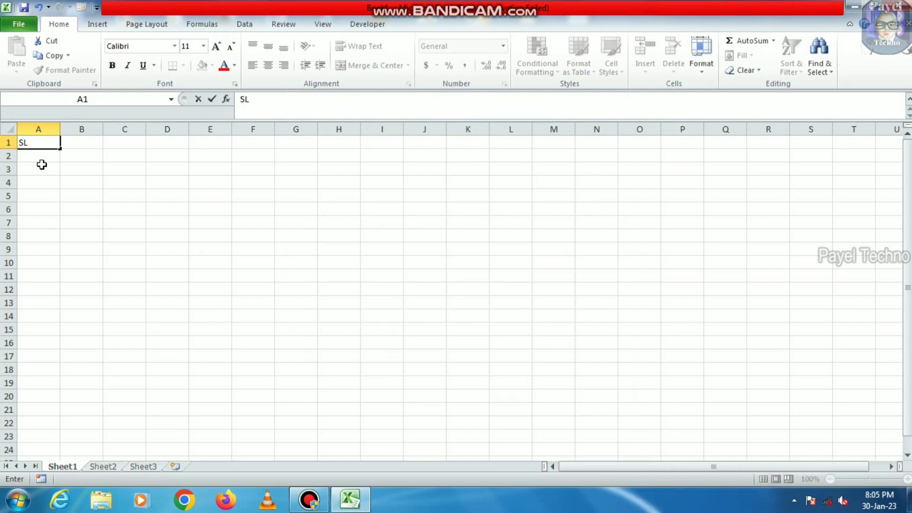
pyautogui.write('/nO')
pyautogui.press('Tab')
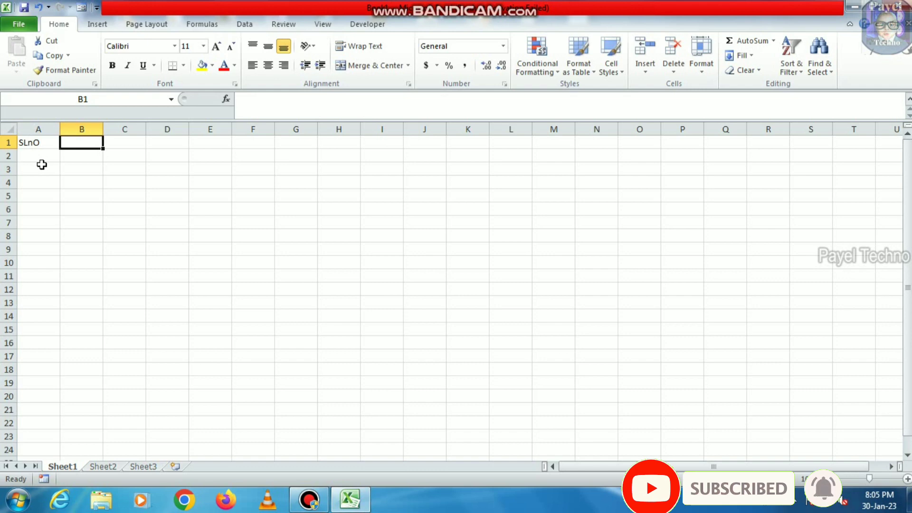
pyautogui.press('Left')
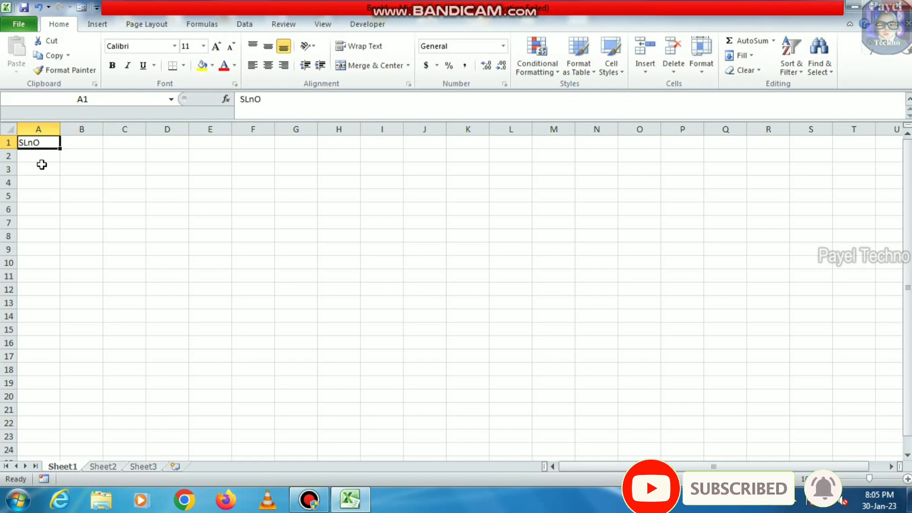
pyautogui.write('s')
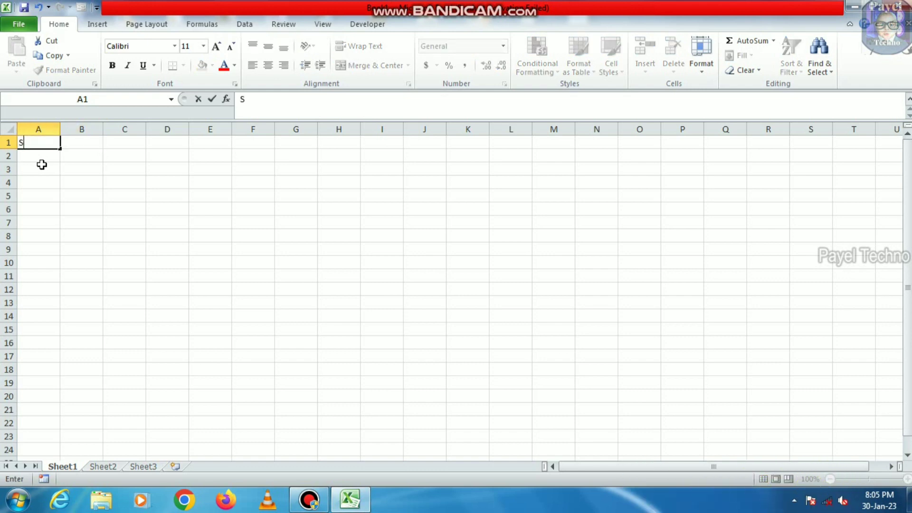
pyautogui.write('NO')
pyautogui.press('Tab')
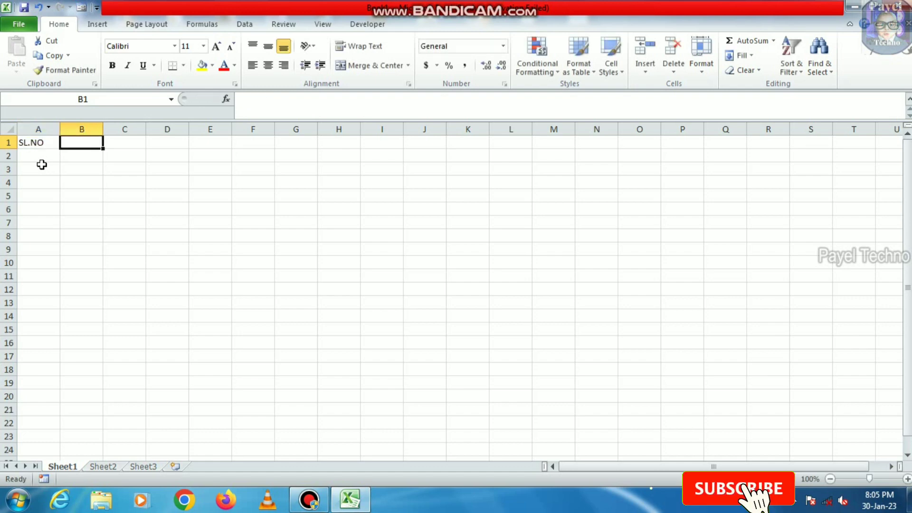
pyautogui.write('NAME')
pyautogui.press('Tab')
pyautogui.write('ADD')
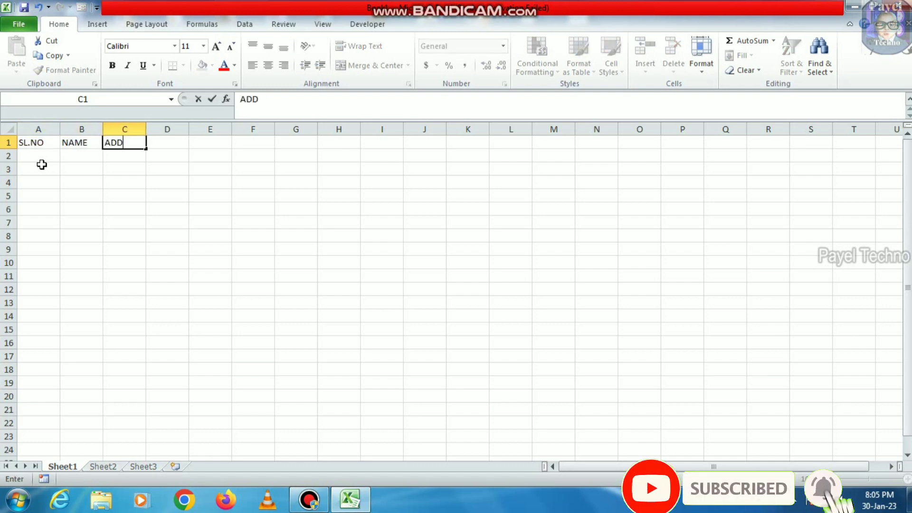
pyautogui.write('RESS')
pyautogui.press('Tab')
pyautogui.write('PH')
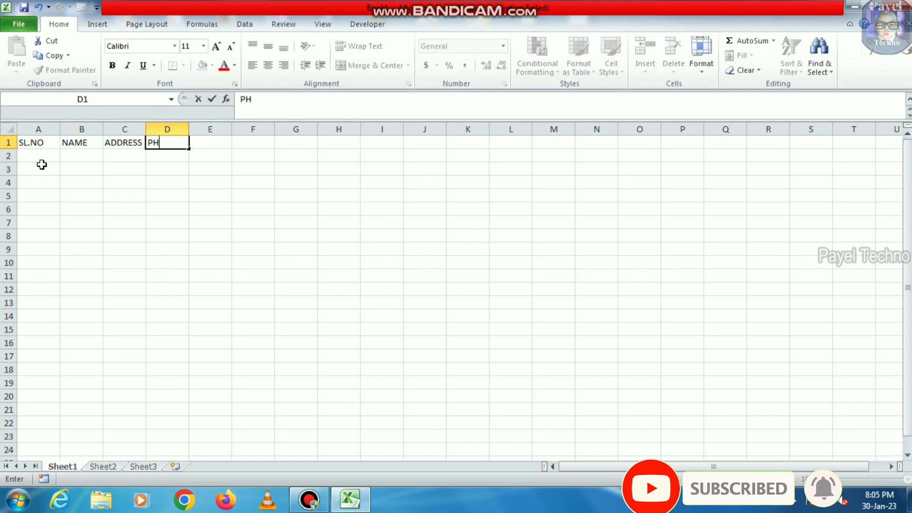
pyautogui.write('ONE NO')
pyautogui.press('Tab')
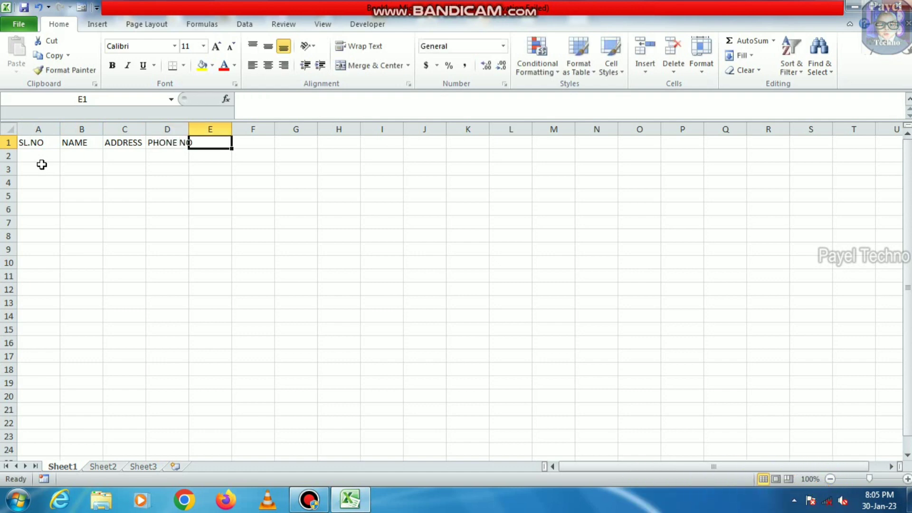
# AutoFit column A and fill serial numbers 1 through 19 down A2:A20
pyautogui.click(42, 157)
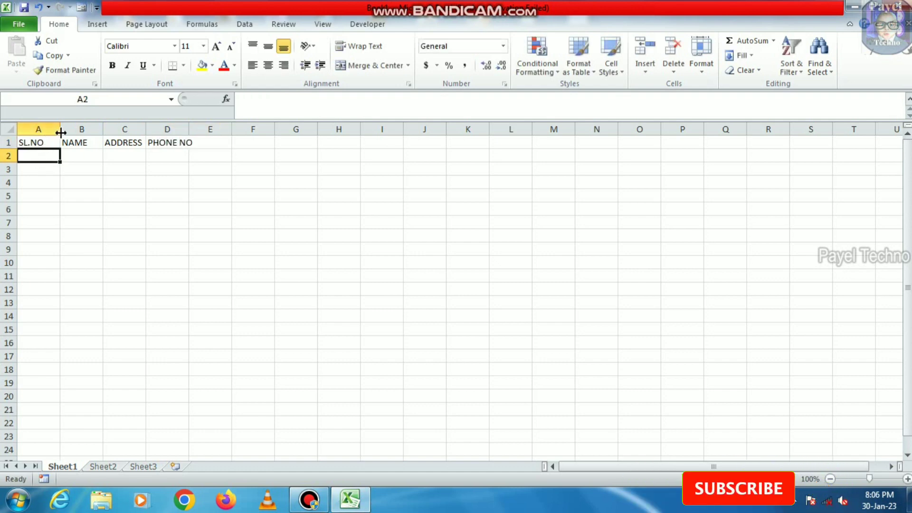
pyautogui.doubleClick(60, 128)
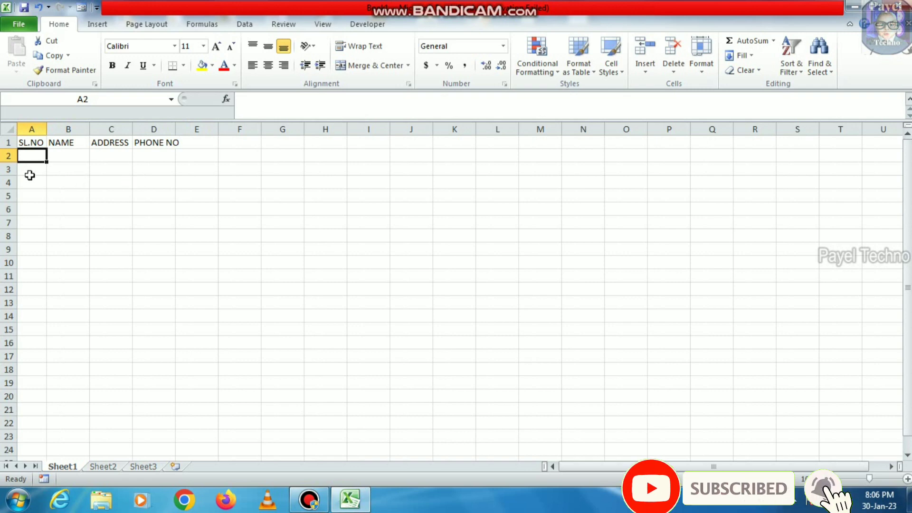
pyautogui.write('1')
pyautogui.press('Return')
pyautogui.write('2')
pyautogui.press('Return')
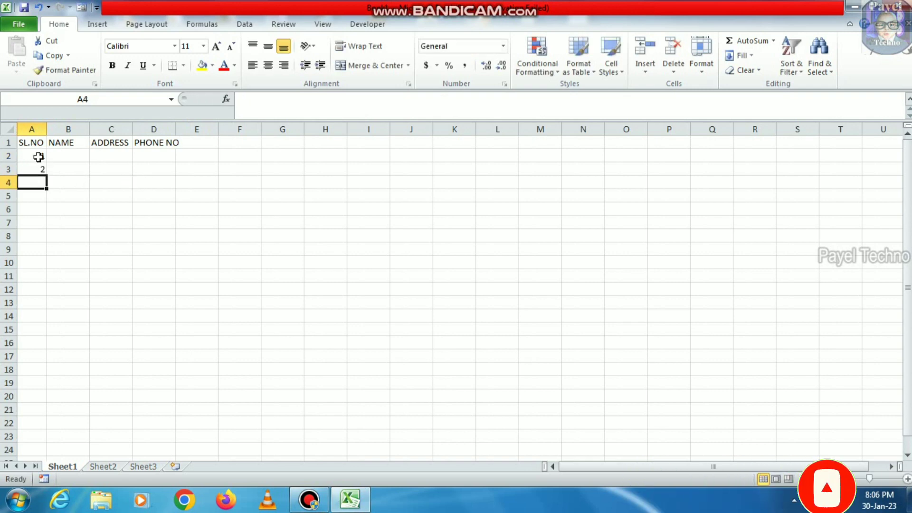
pyautogui.moveTo(38, 157); pyautogui.dragTo(47, 399)
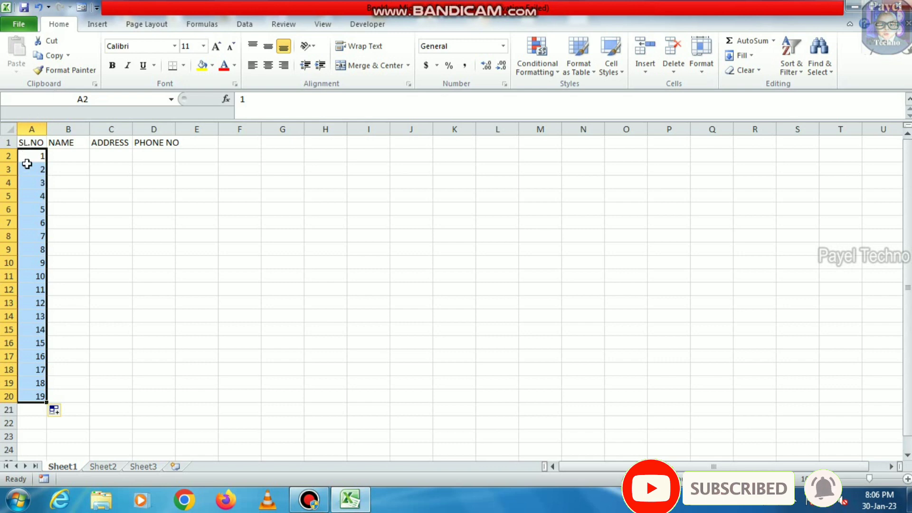
pyautogui.click(62, 158)
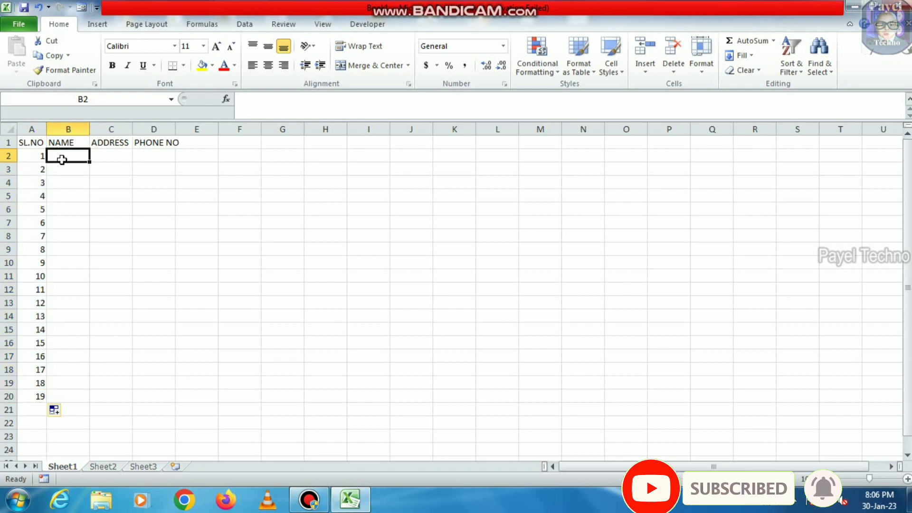
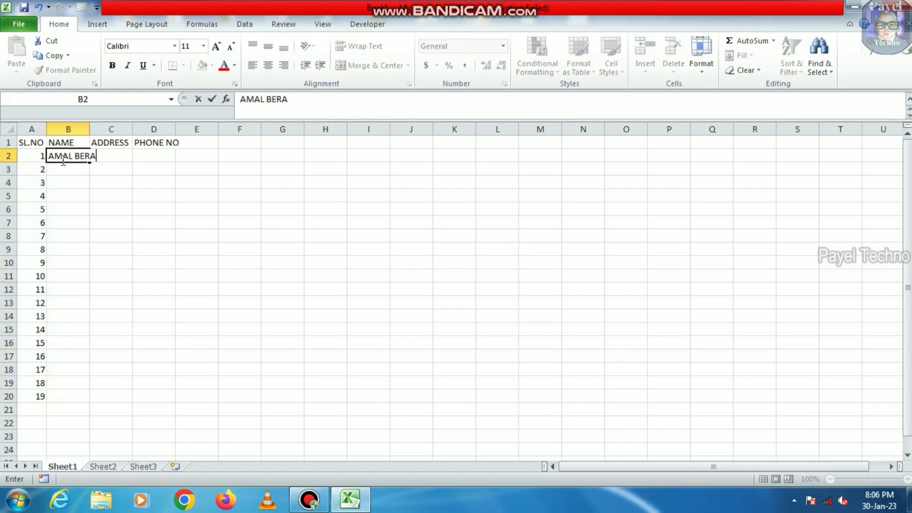
pyautogui.press('Return')
pyautogui.write('KAMAL')
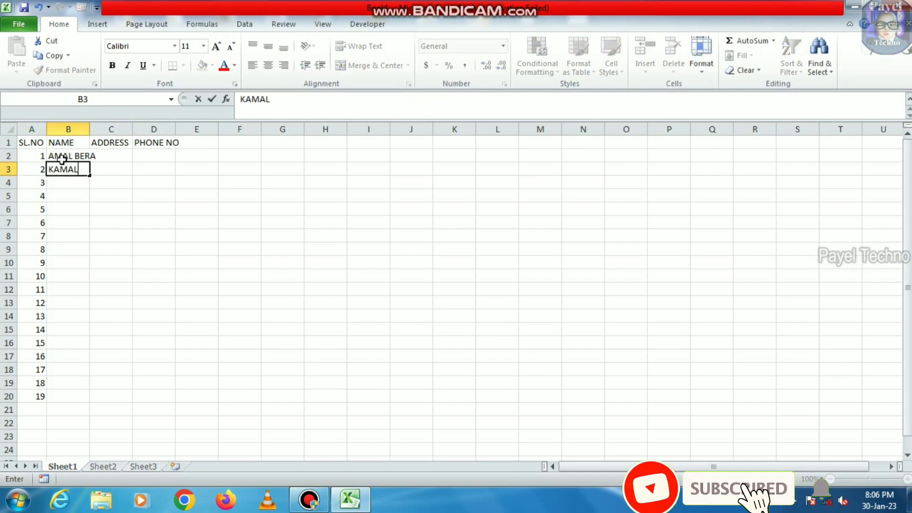
pyautogui.press('Return')
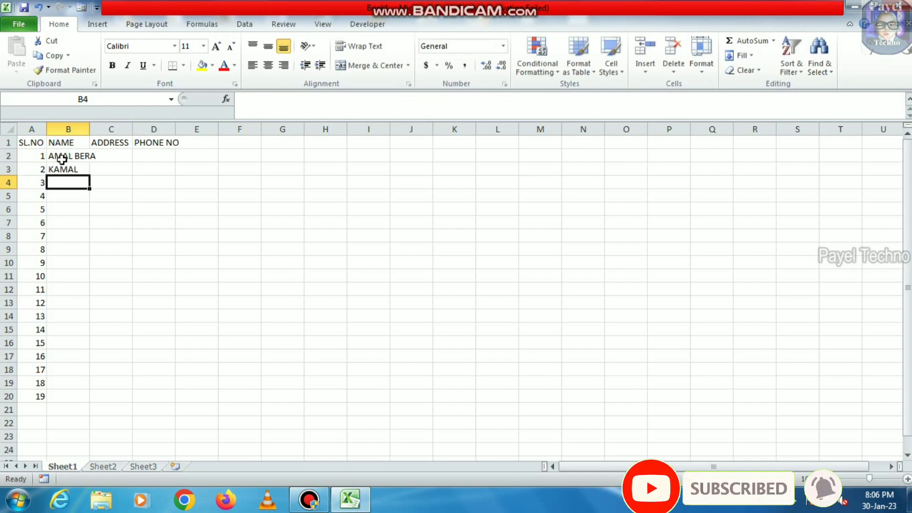
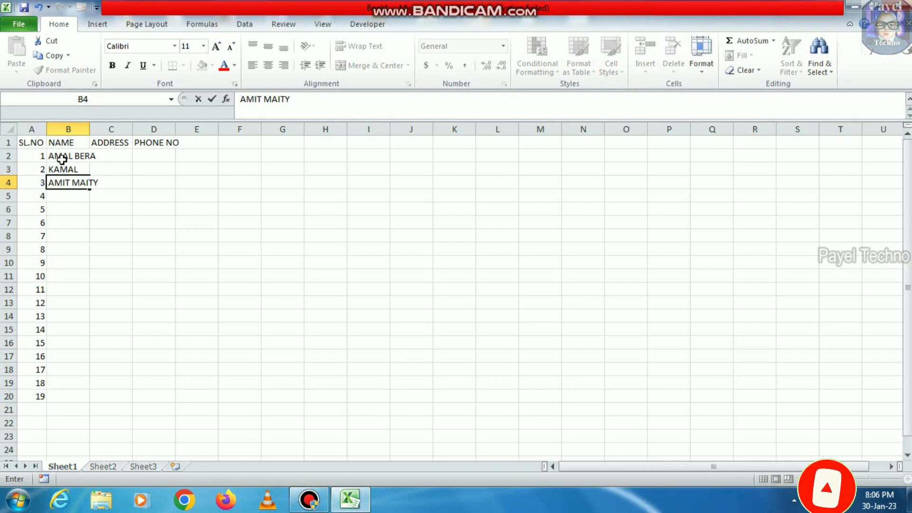
pyautogui.press('Return')
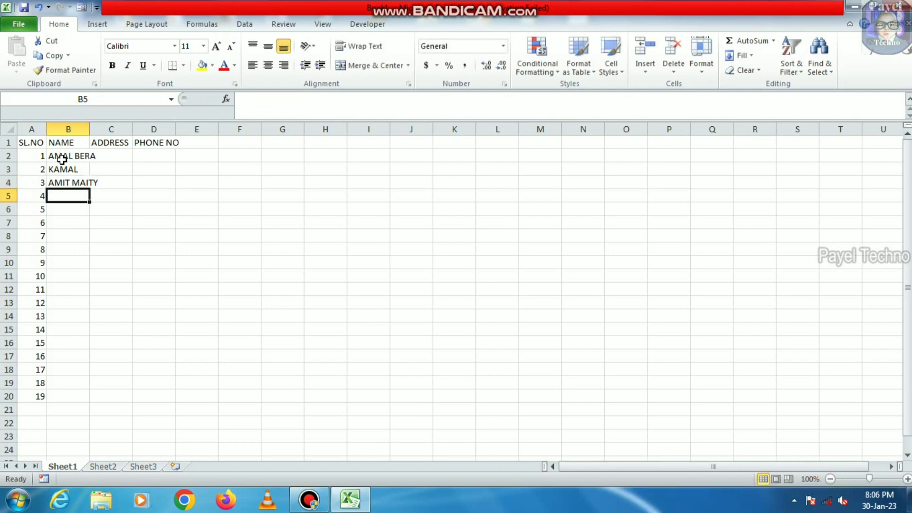
# Enter addresses TAMLUK, KOLKATA and DELHI in cells C2 to C4
pyautogui.click(118, 156)
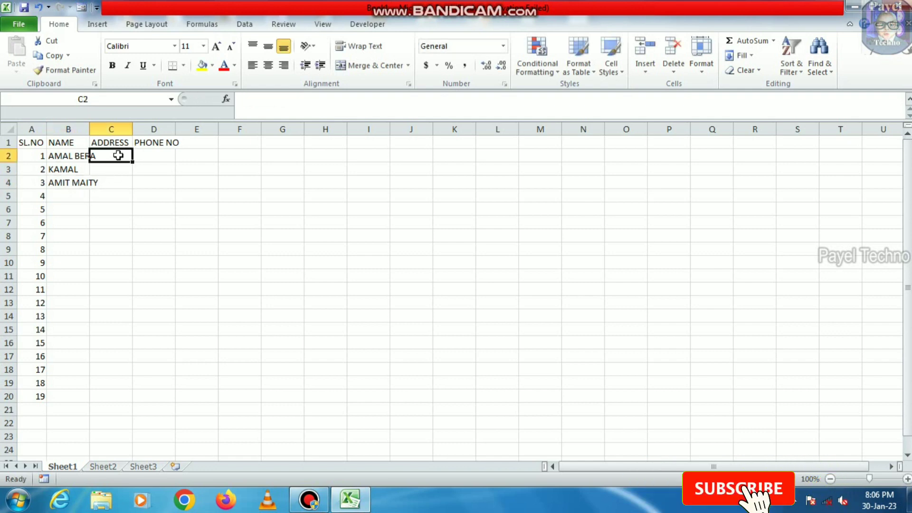
pyautogui.write('TA')
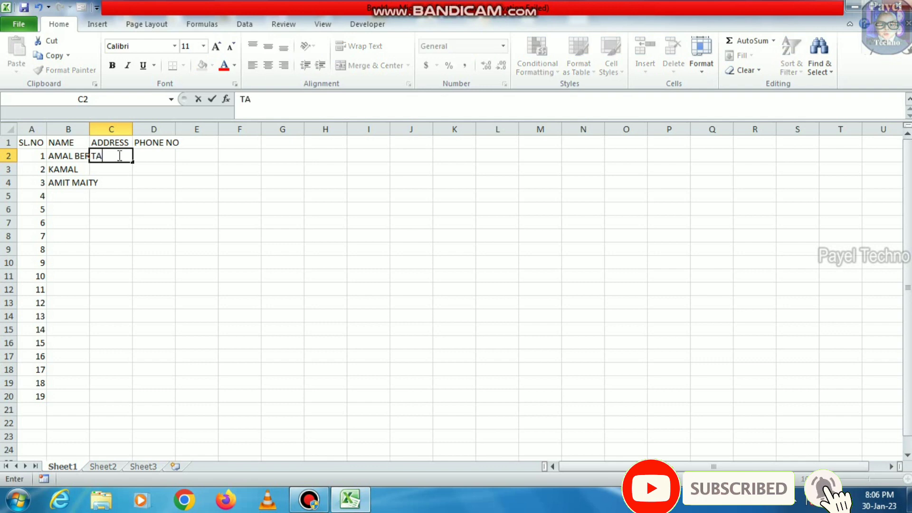
pyautogui.write('MLUK')
pyautogui.press('Return')
pyautogui.write('KOLKATA')
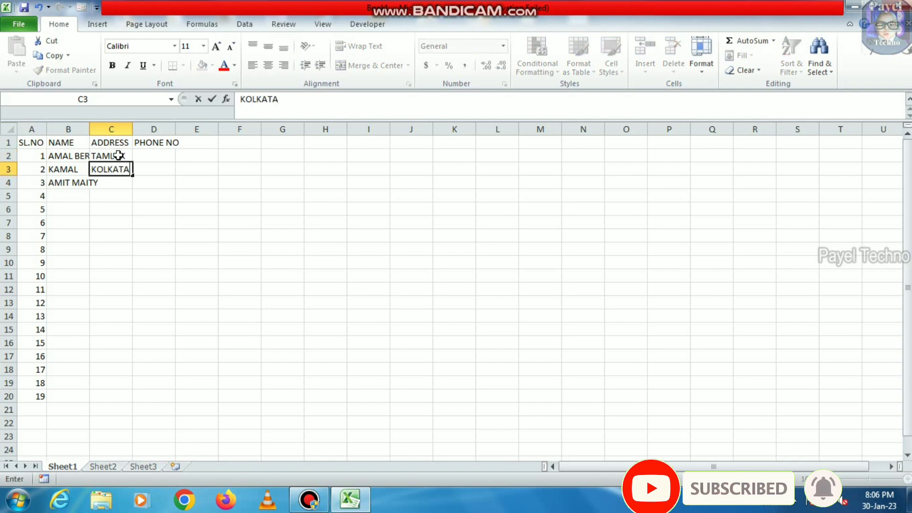
pyautogui.press('Return')
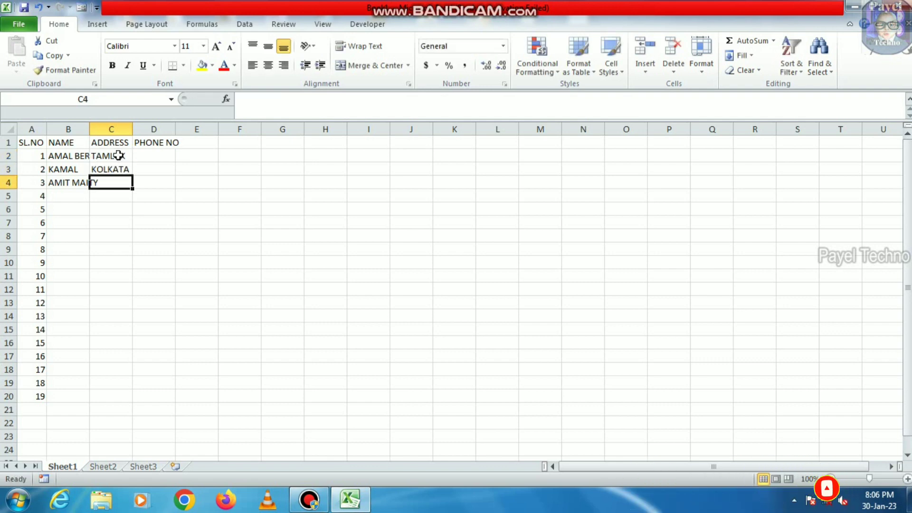
pyautogui.write('DEL')
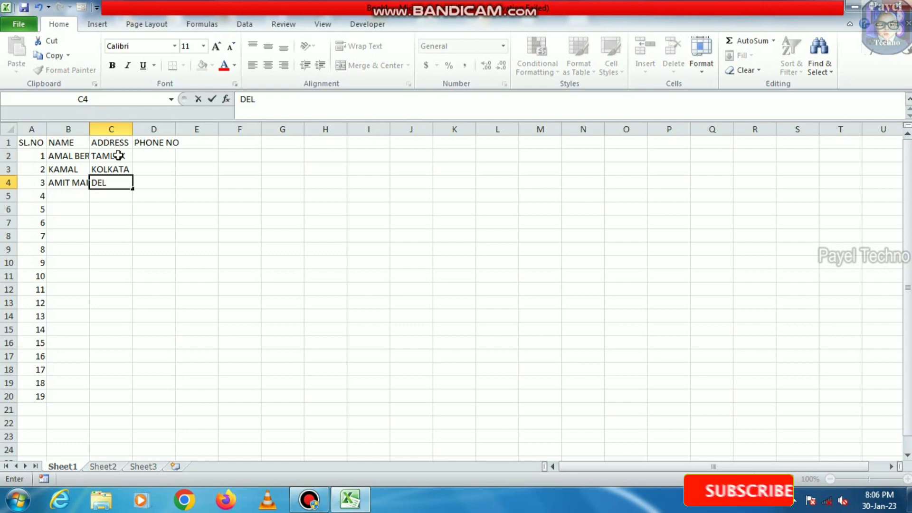
pyautogui.write('HI')
pyautogui.press('Return')
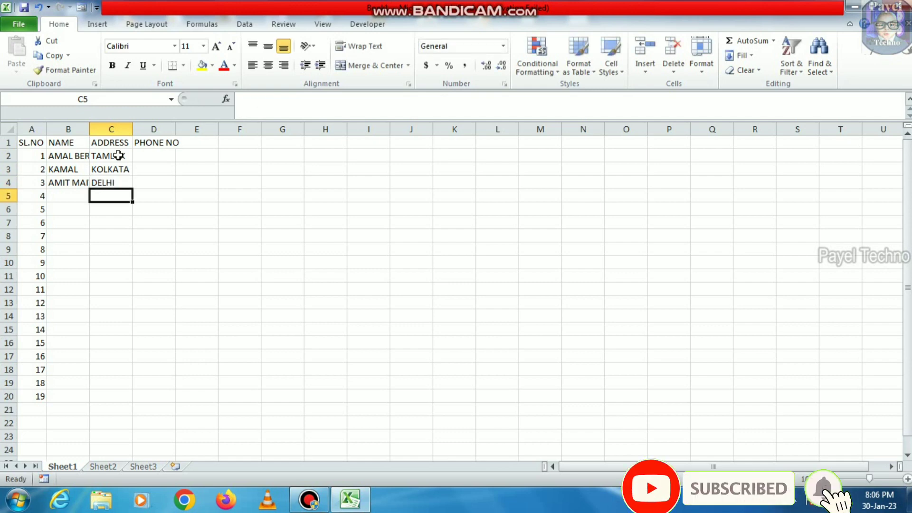
# Resize the NAME column by dragging, then AutoFit column B to its longest name
pyautogui.click(70, 183)
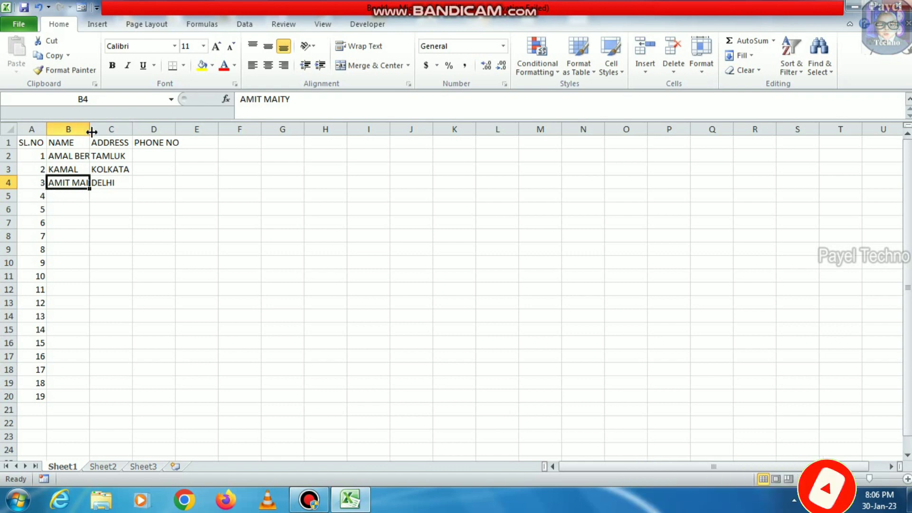
pyautogui.moveTo(93, 131); pyautogui.dragTo(144, 127)
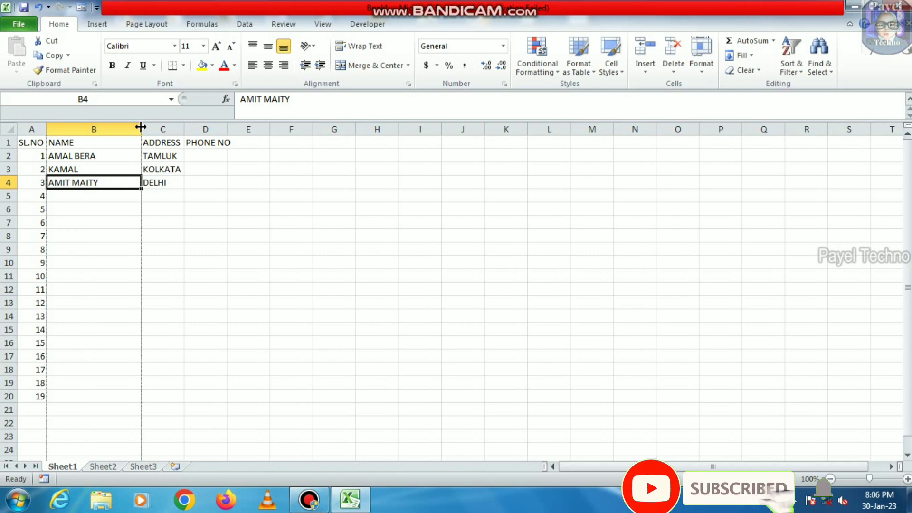
pyautogui.moveTo(144, 127); pyautogui.dragTo(112, 127)
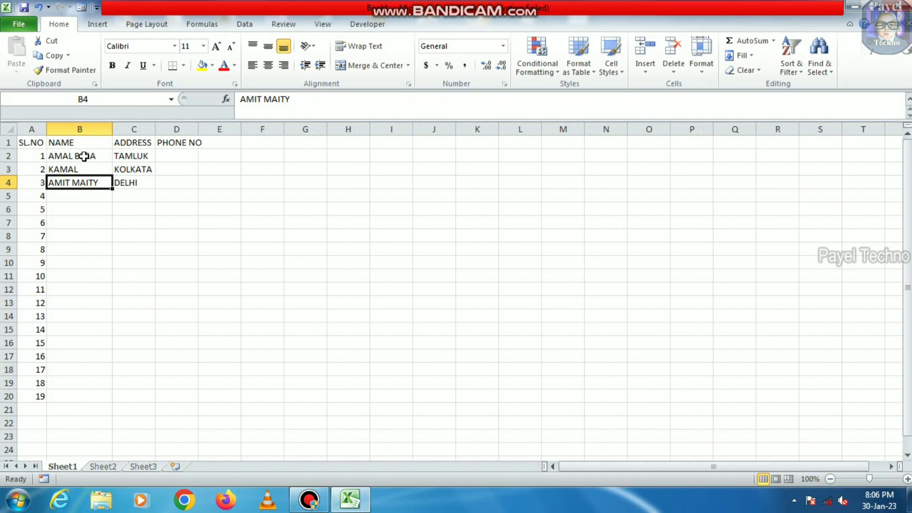
pyautogui.doubleClick(112, 125)
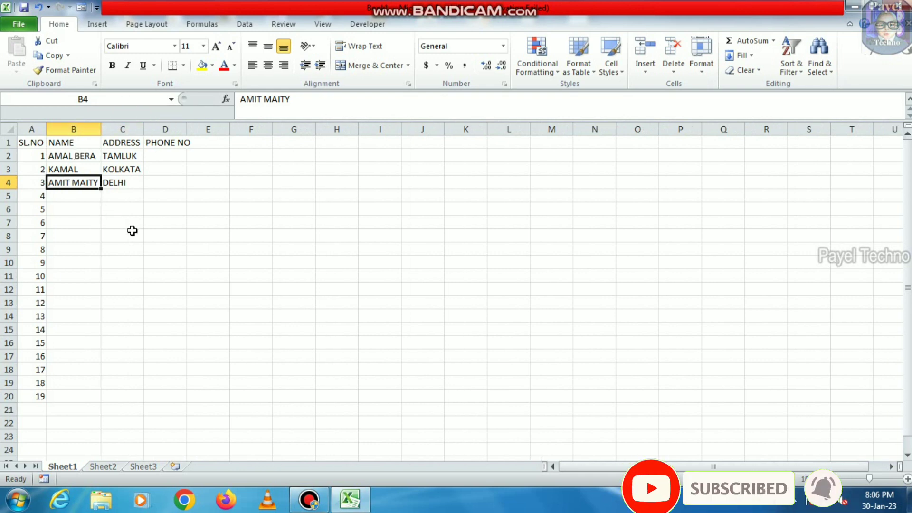
# Add a long full name in B5 with address MOYNA, then AutoFit column B
pyautogui.scroll(3, 132, 231)
pyautogui.scroll(2, 132, 231)
pyautogui.scroll(1, 132, 231)
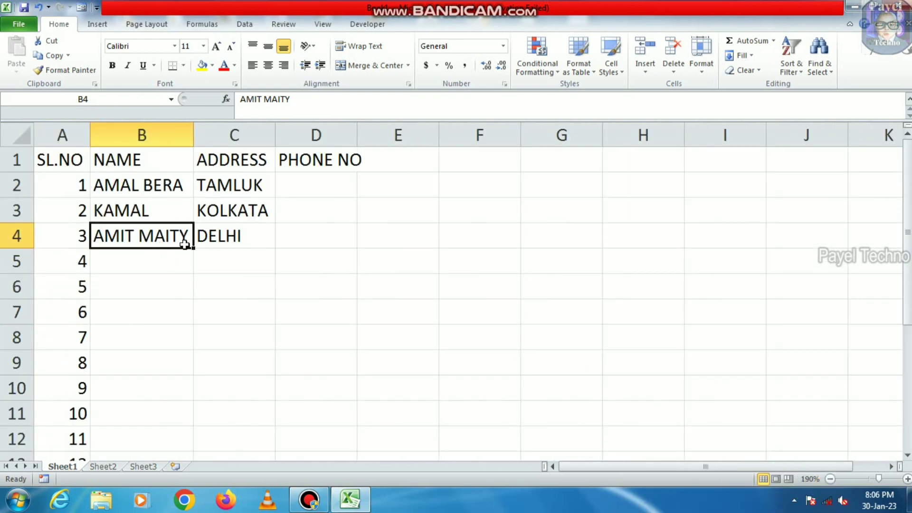
pyautogui.click(171, 260)
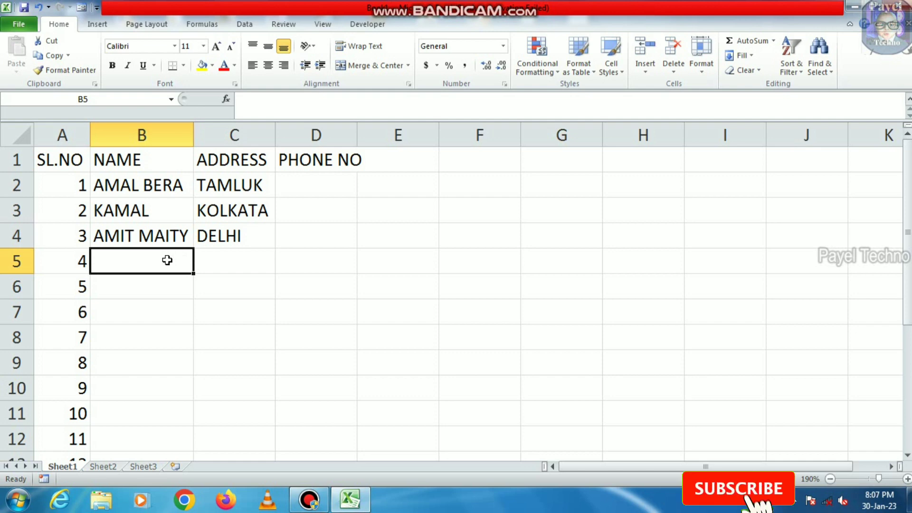
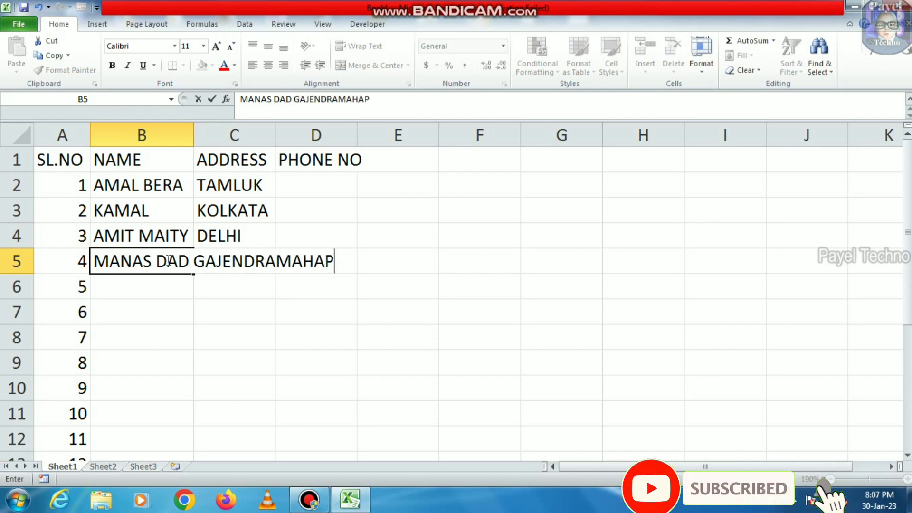
pyautogui.press('Tab')
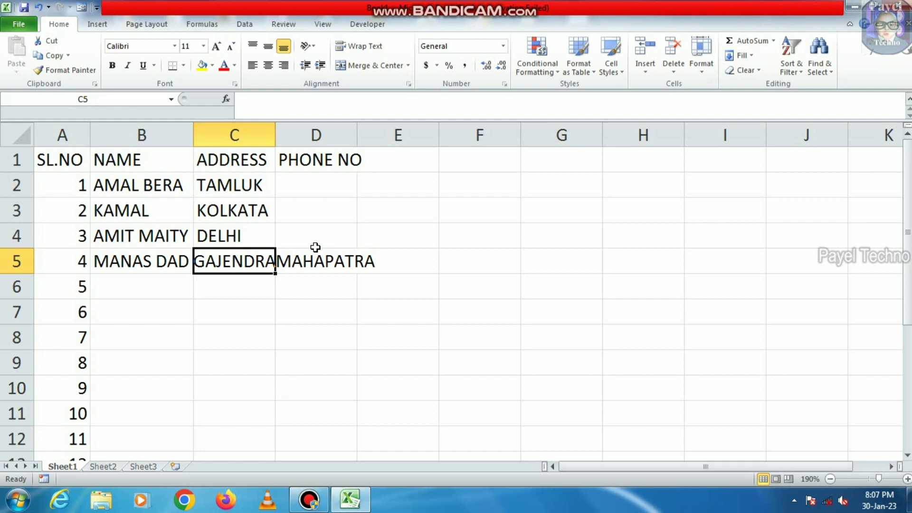
pyautogui.write('MOYNA')
pyautogui.press('Return')
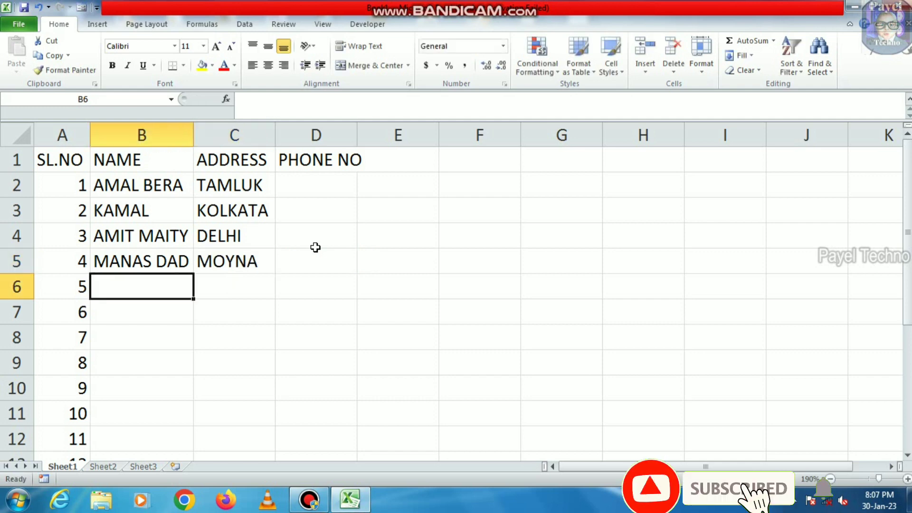
pyautogui.click(170, 267)
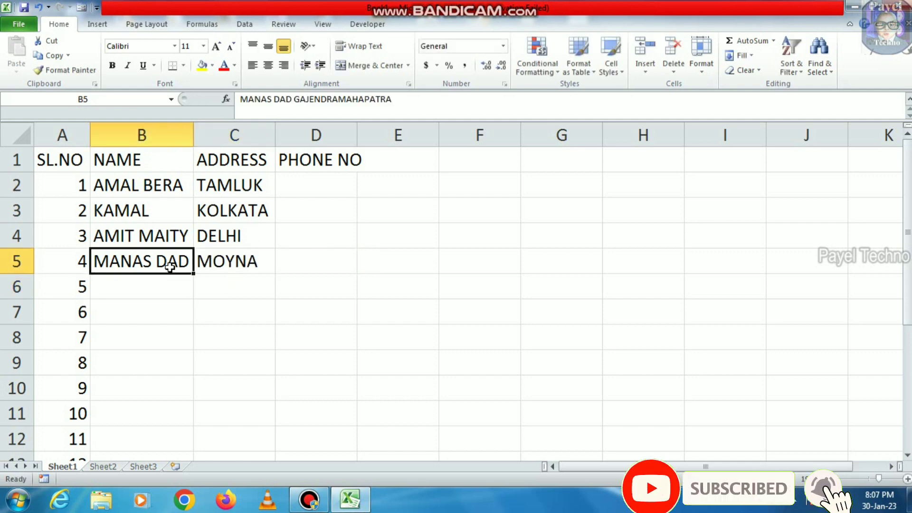
pyautogui.doubleClick(193, 135)
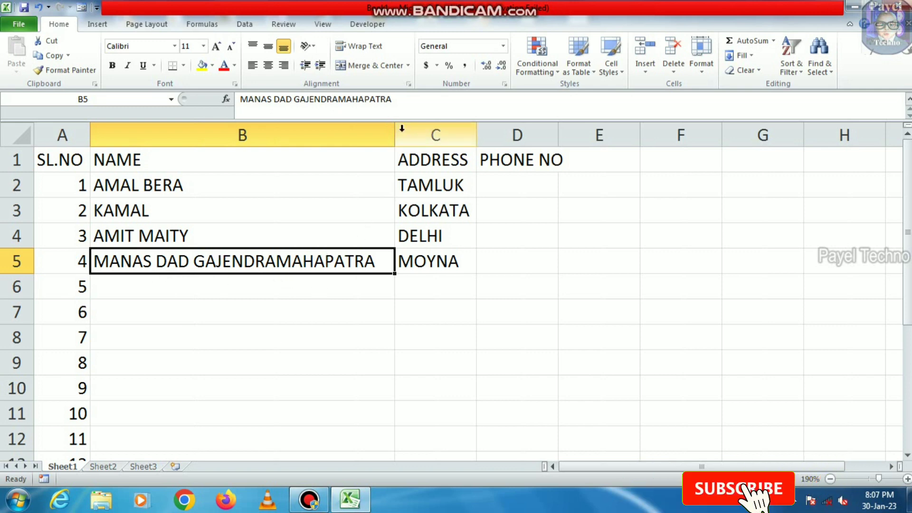
# Narrow column B to about 15.86 so the long name in B5 is cut off
pyautogui.moveTo(394, 134); pyautogui.dragTo(232, 138)
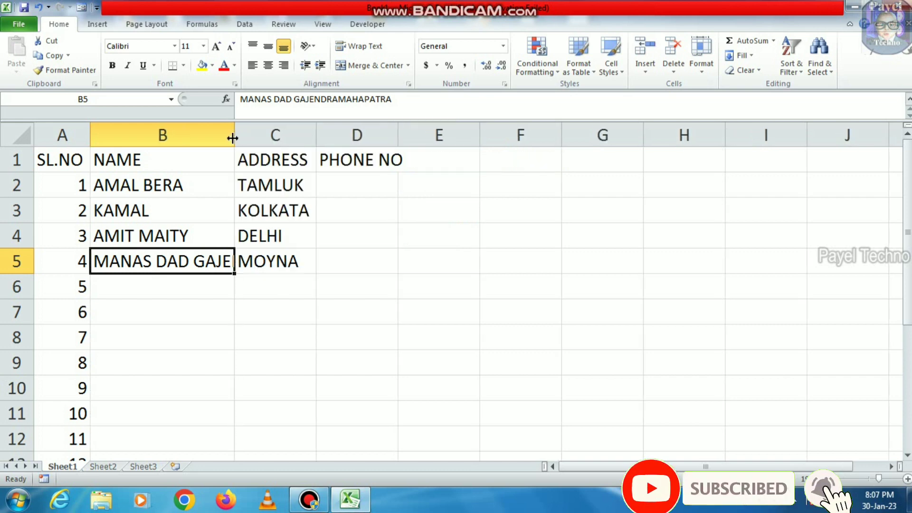
pyautogui.click(151, 294)
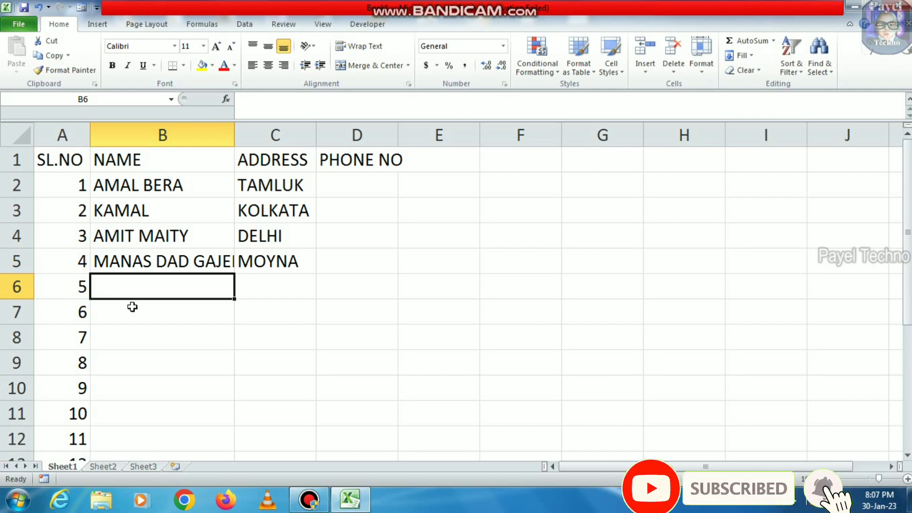
# Open the Visual Basic editor from the Developer tab, then return to the worksheet
pyautogui.click(366, 28)
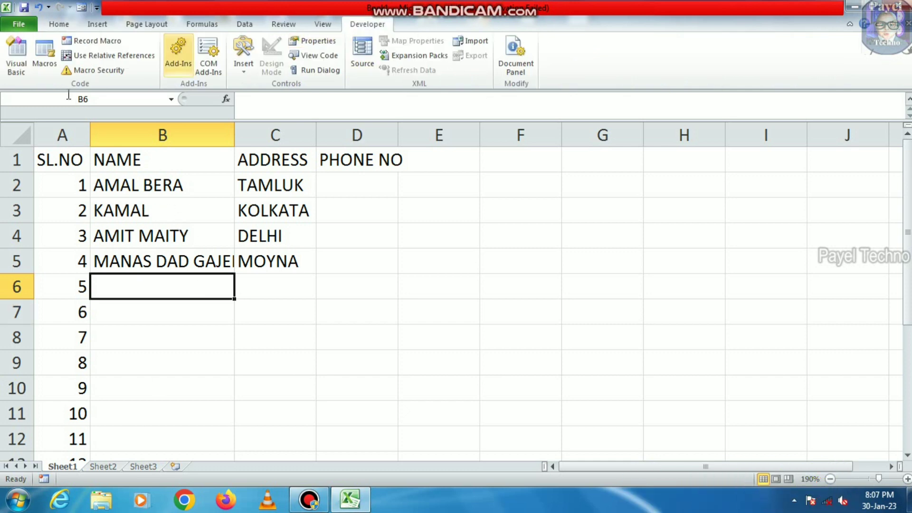
pyautogui.click(19, 55)
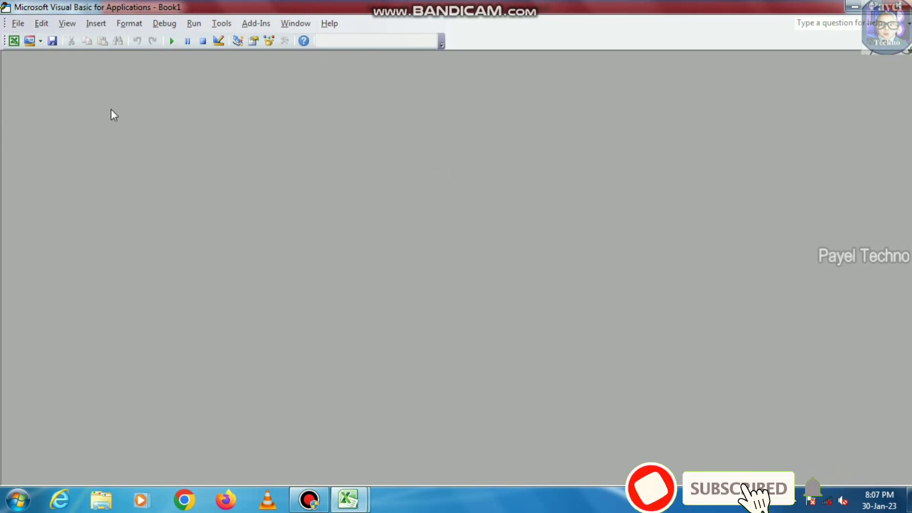
pyautogui.click(18, 24)
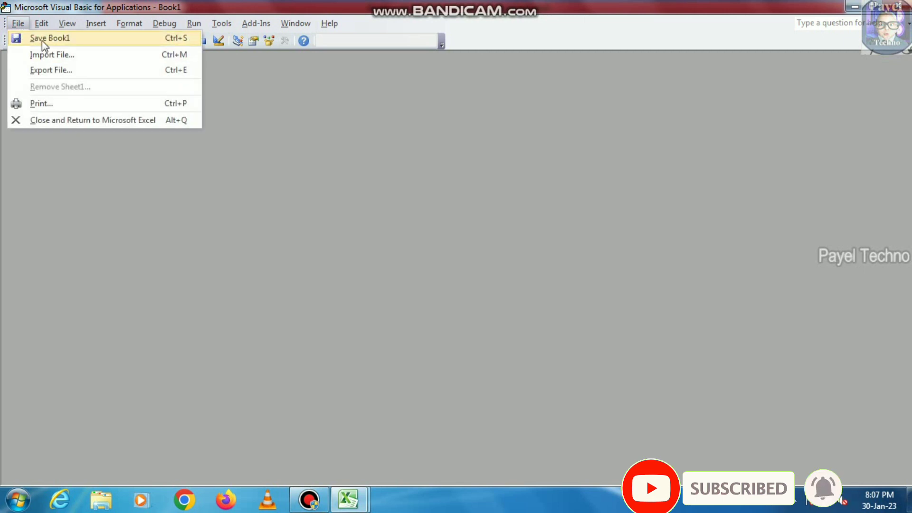
pyautogui.click(370, 145)
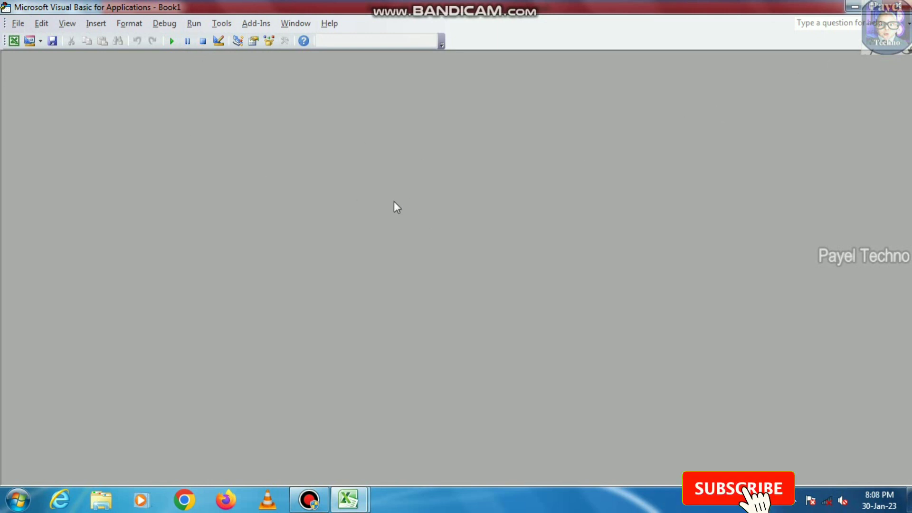
pyautogui.hotkey('alt', 'F11')
# Open Sheet1's code module via View Code on the sheet tab
pyautogui.click(278, 291)
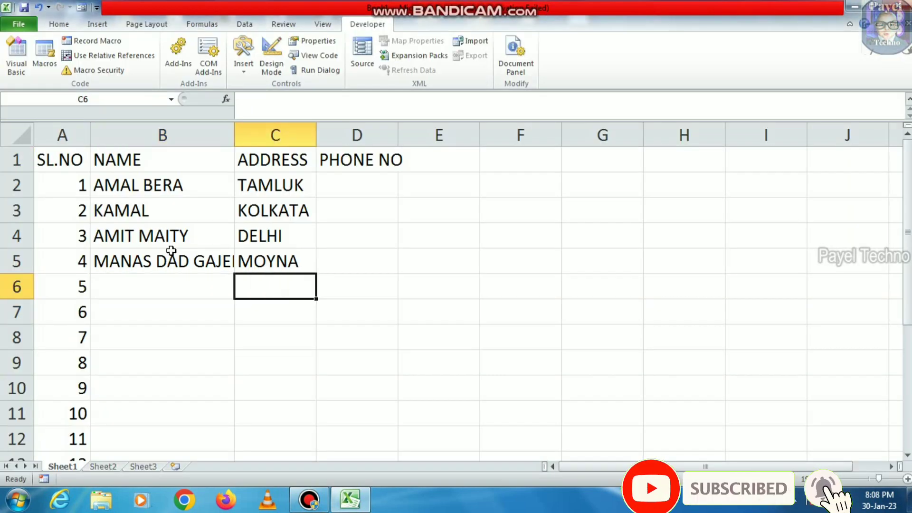
pyautogui.rightClick(62, 466)
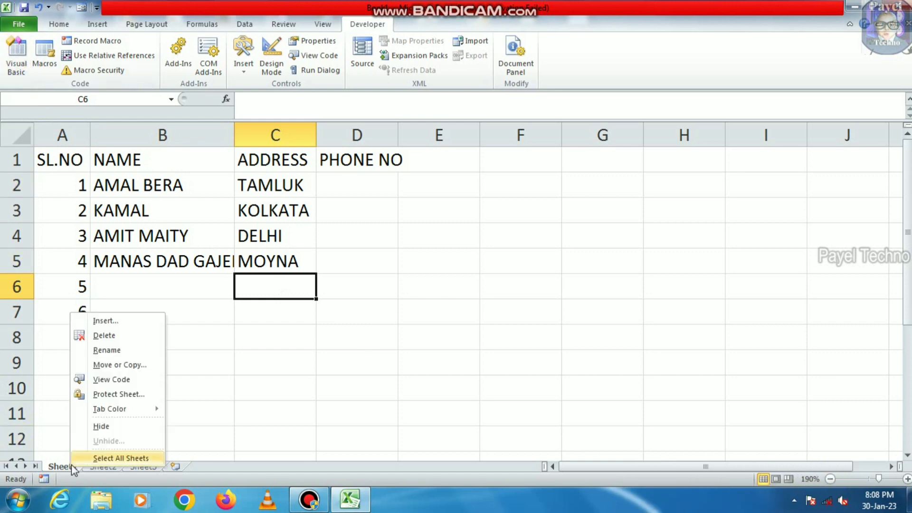
pyautogui.click(114, 379)
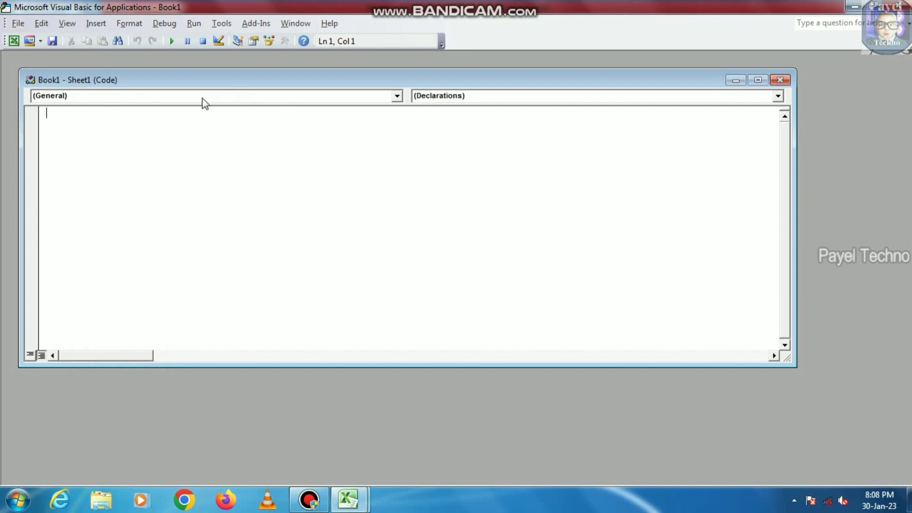
# Insert a Worksheet_SelectionChange procedure containing Cells.EntireColumn.AutoFit
pyautogui.click(153, 95)
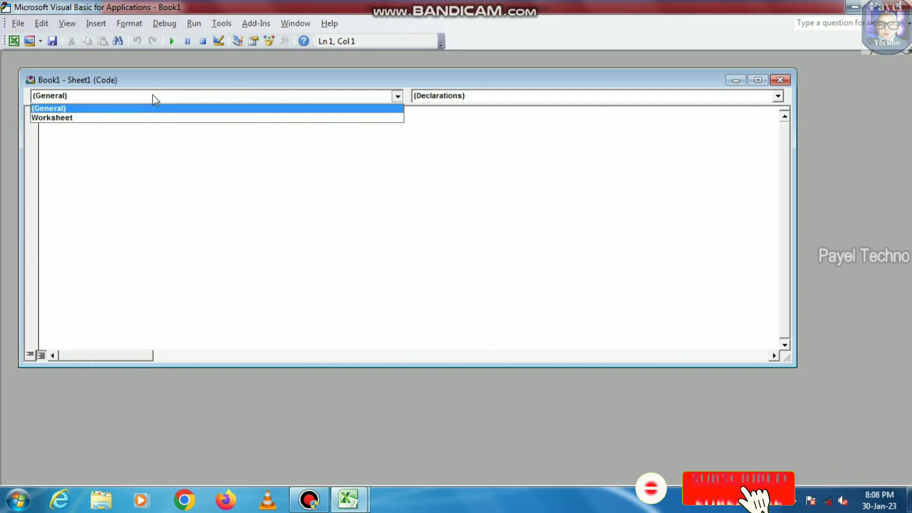
pyautogui.click(76, 118)
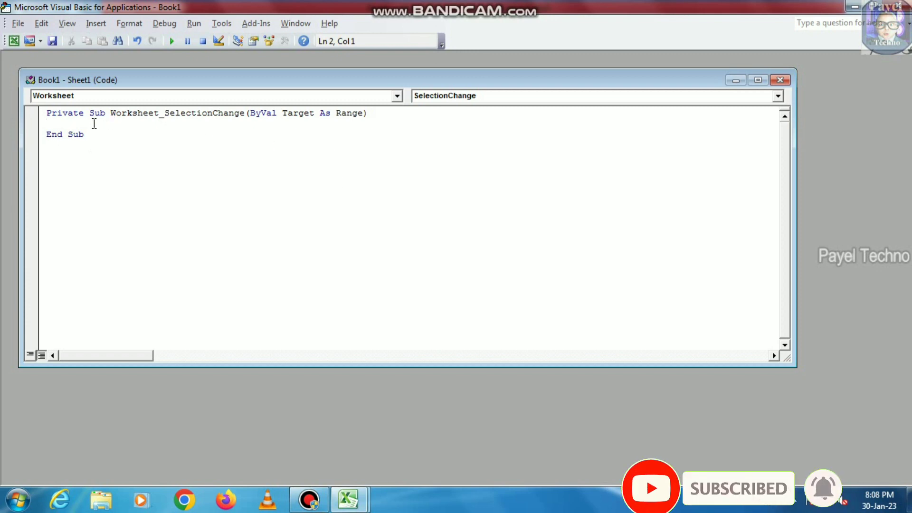
pyautogui.write('CELLS')
pyautogui.write('.')
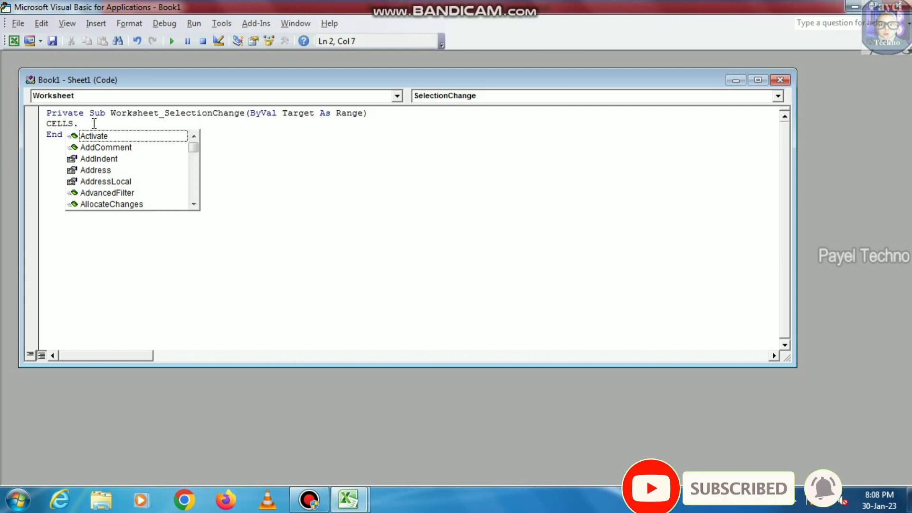
pyautogui.write('EN')
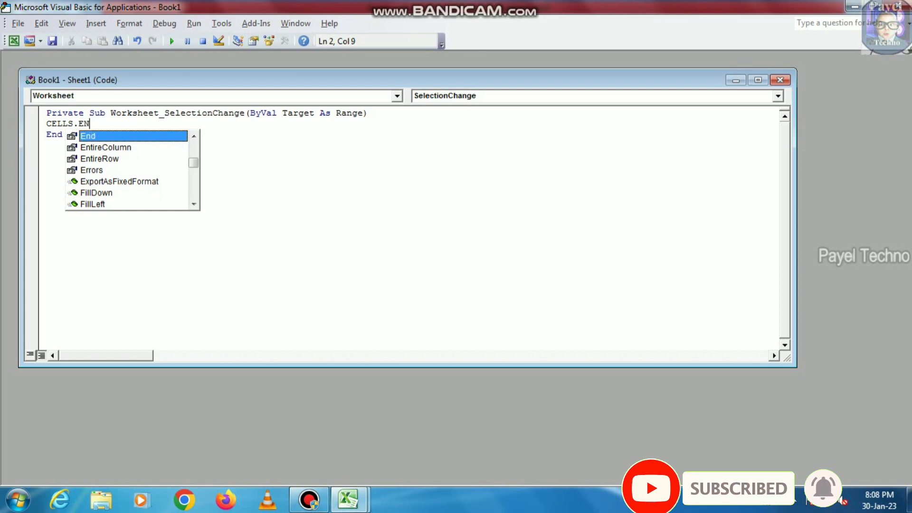
pyautogui.press('Down')
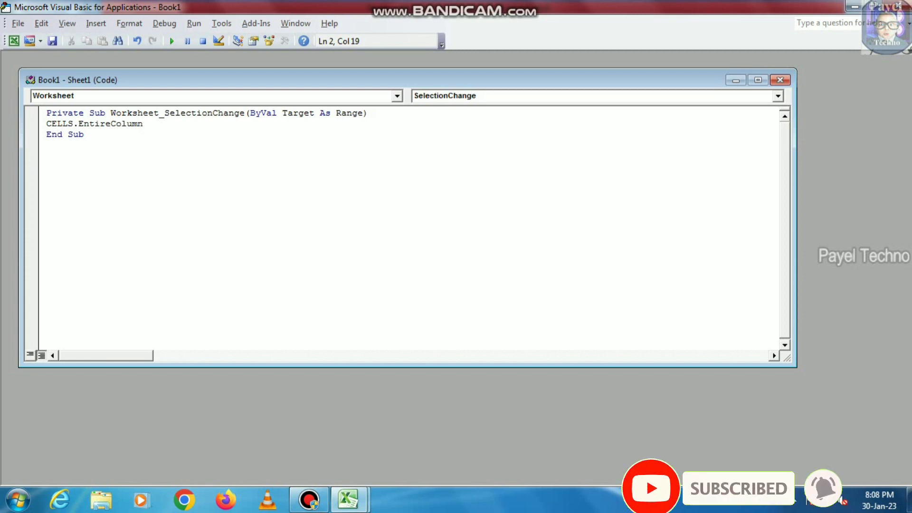
pyautogui.write('.')
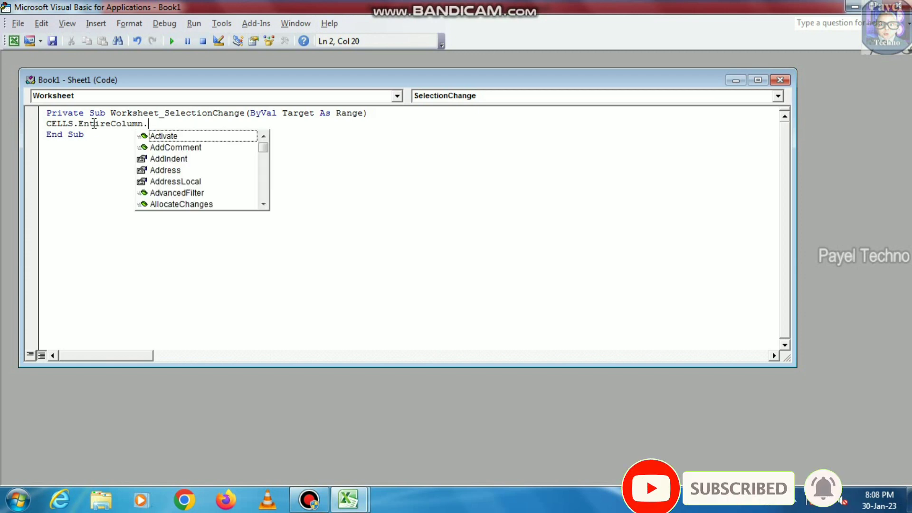
pyautogui.write('AU')
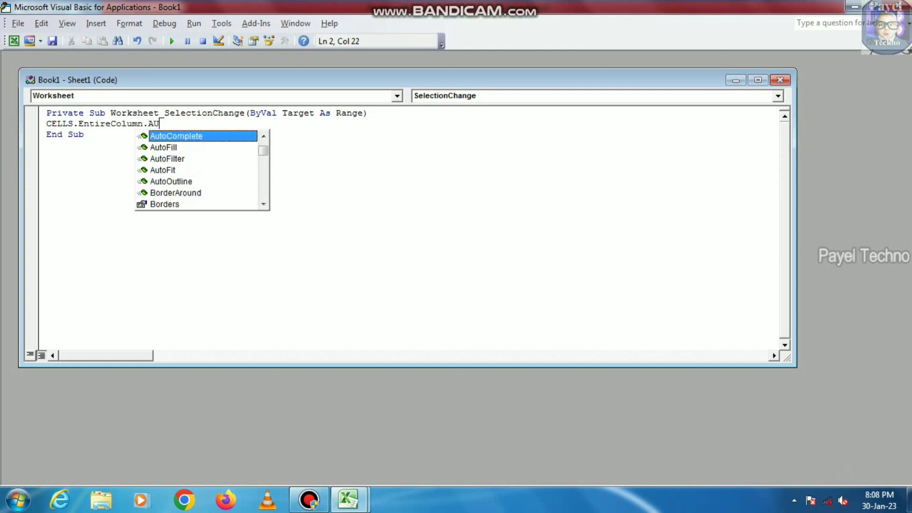
pyautogui.click(139, 170)
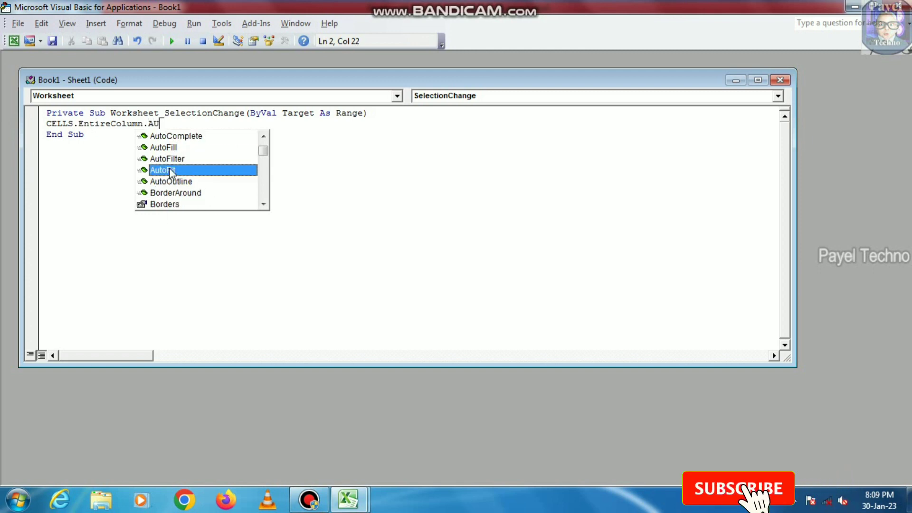
pyautogui.doubleClick(140, 170)
pyautogui.click(140, 171)
# Save over Book1.xlsx as a macro-free workbook and close the VBA editor
pyautogui.click(14, 41)
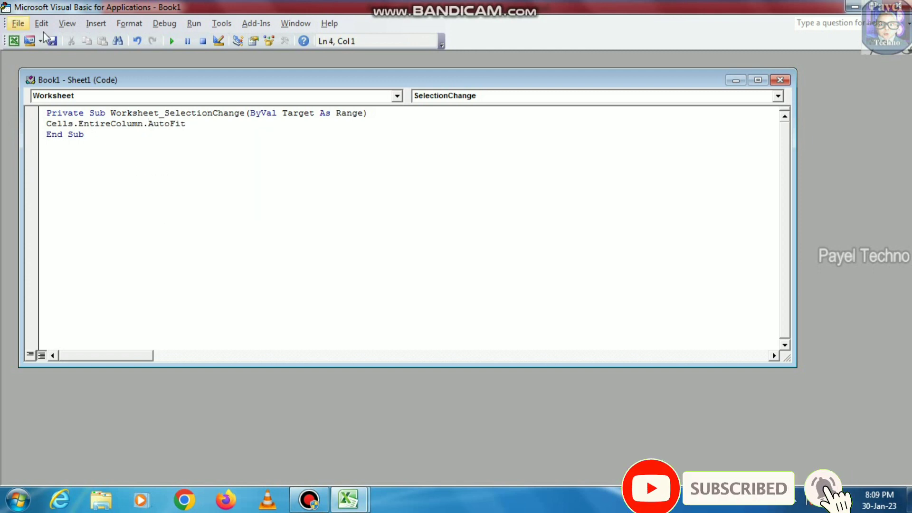
pyautogui.hotkey('ctrl', 's')
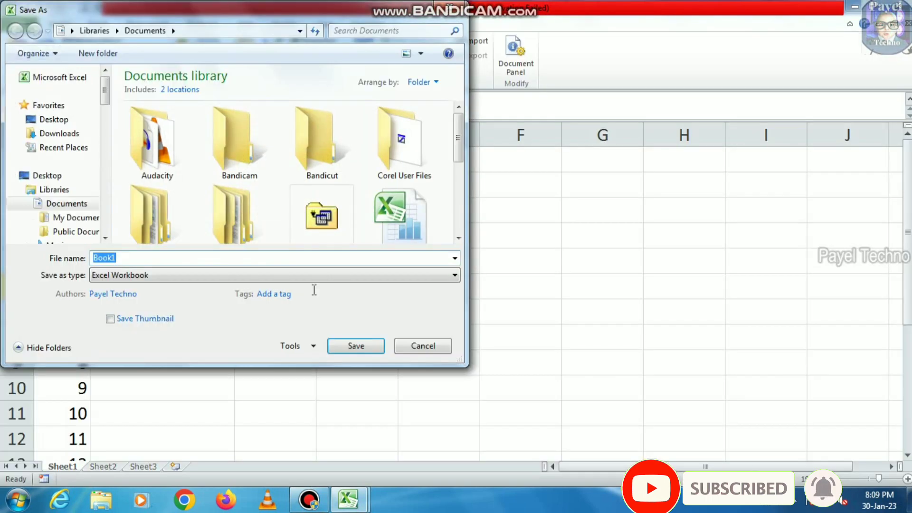
pyautogui.click(363, 352)
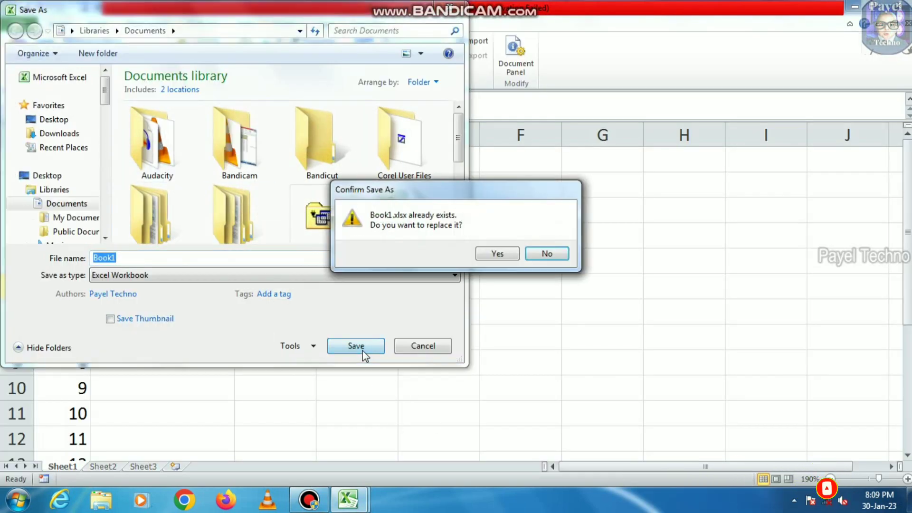
pyautogui.click(497, 254)
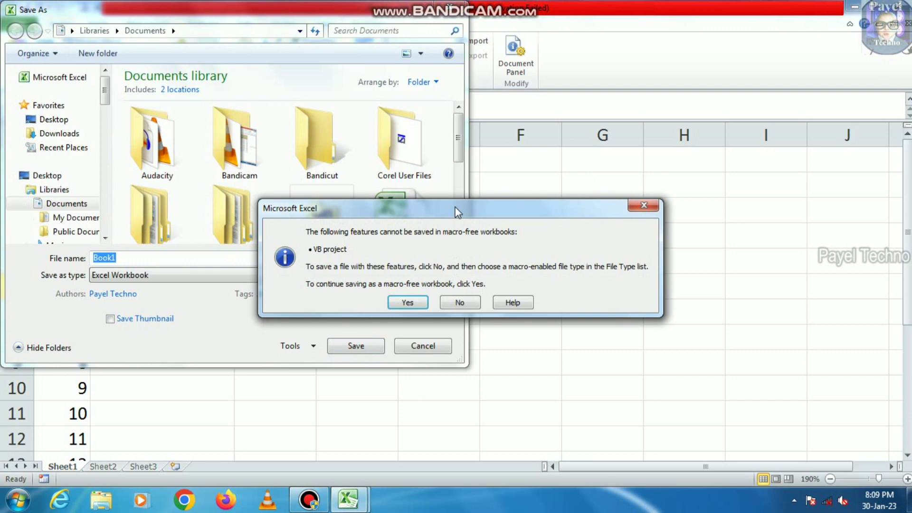
pyautogui.click(407, 301)
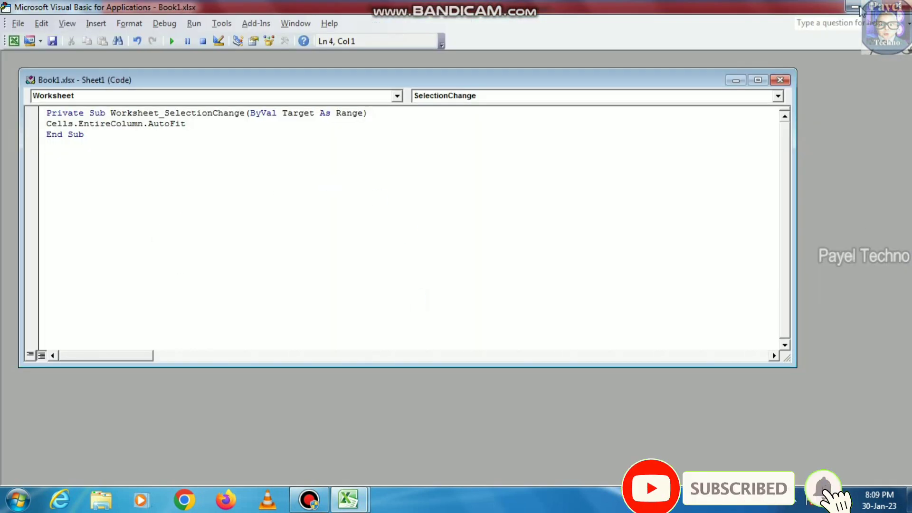
pyautogui.click(901, 6)
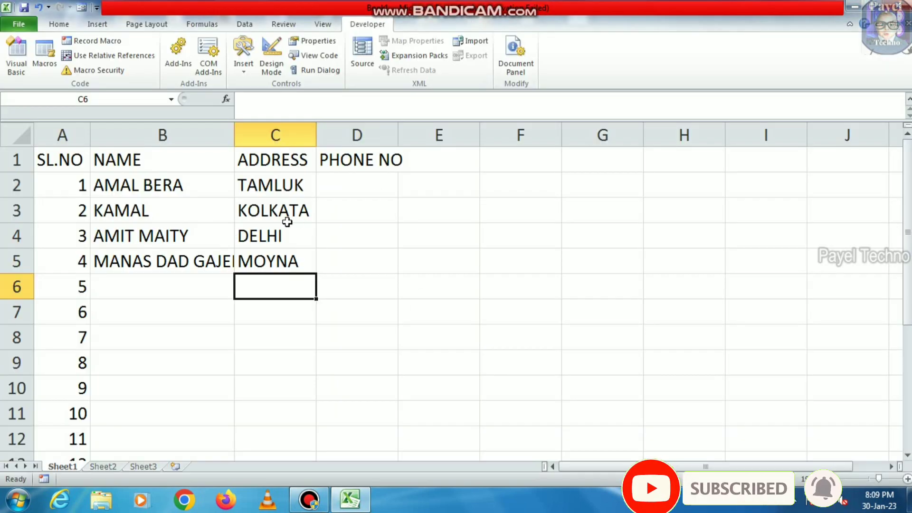
# Test column B's auto-fit by narrowing it and reselecting the long name in B5
pyautogui.doubleClick(235, 132)
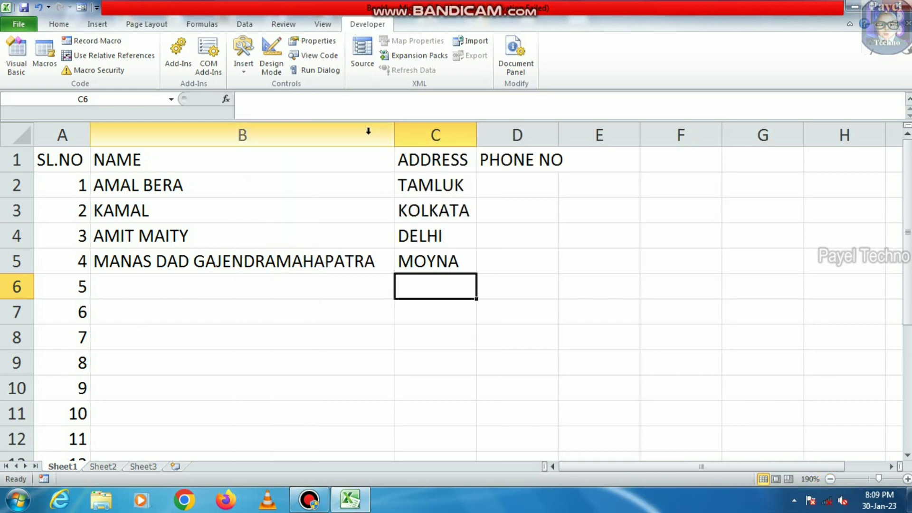
pyautogui.moveTo(395, 135); pyautogui.dragTo(261, 136)
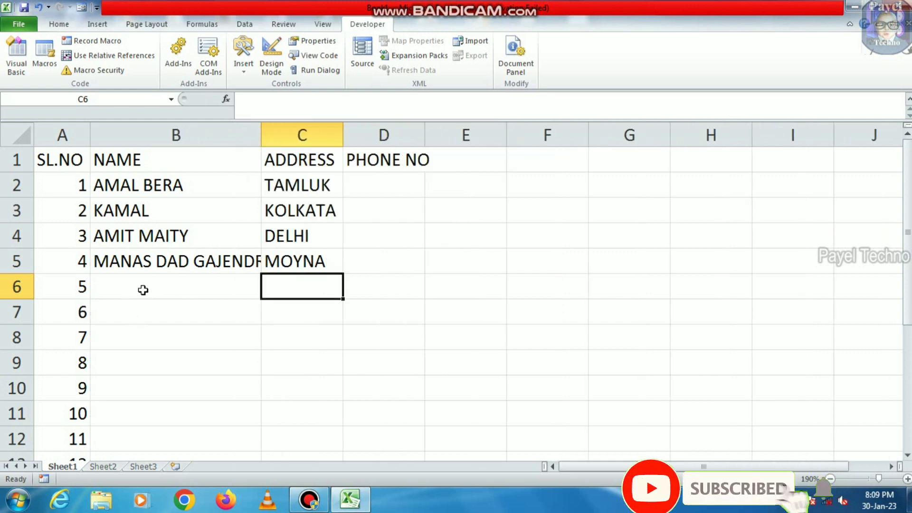
pyautogui.click(139, 264)
pyautogui.hotkey('ctrl', 'z')
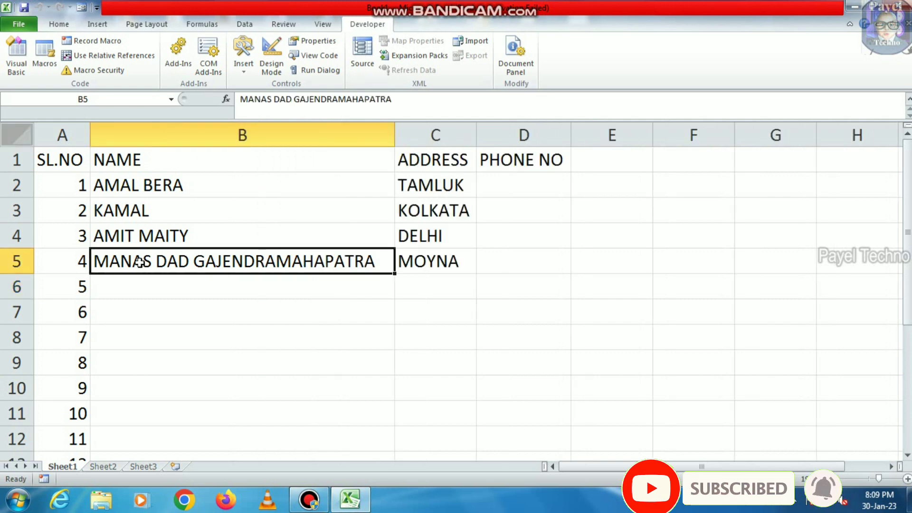
pyautogui.click(135, 292)
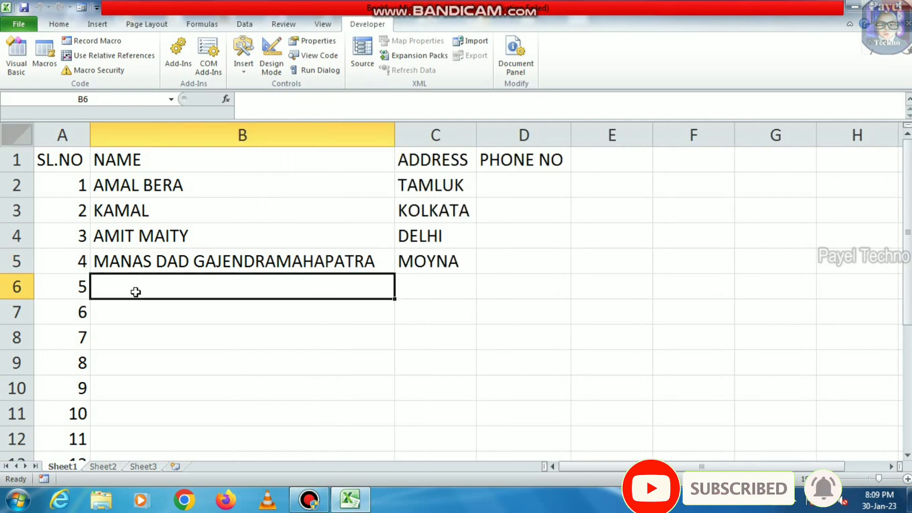
pyautogui.click(186, 260)
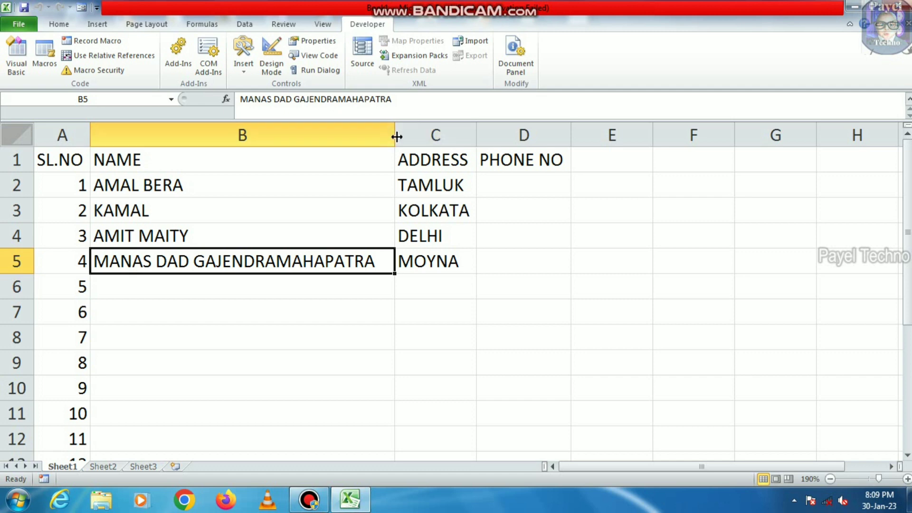
pyautogui.moveTo(397, 137); pyautogui.dragTo(231, 137)
# Replace the long name in B5 with a shorter person's name
pyautogui.press('Delete')
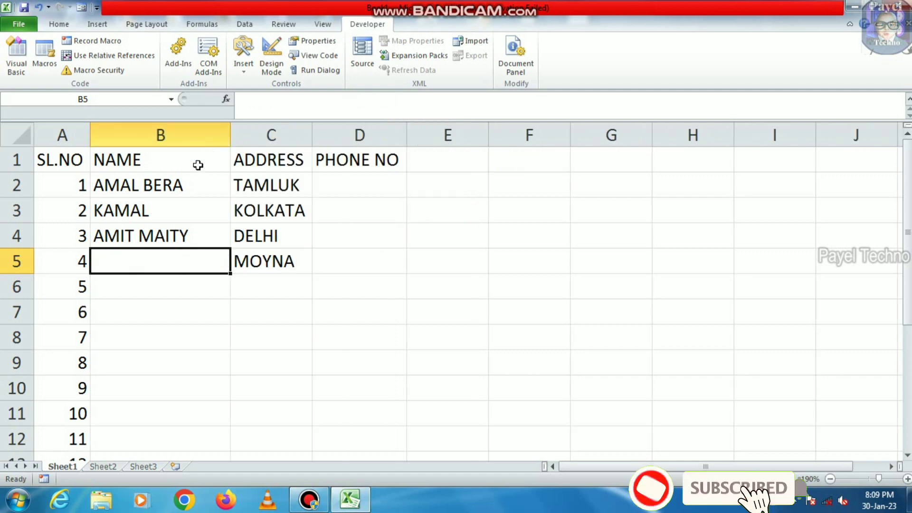
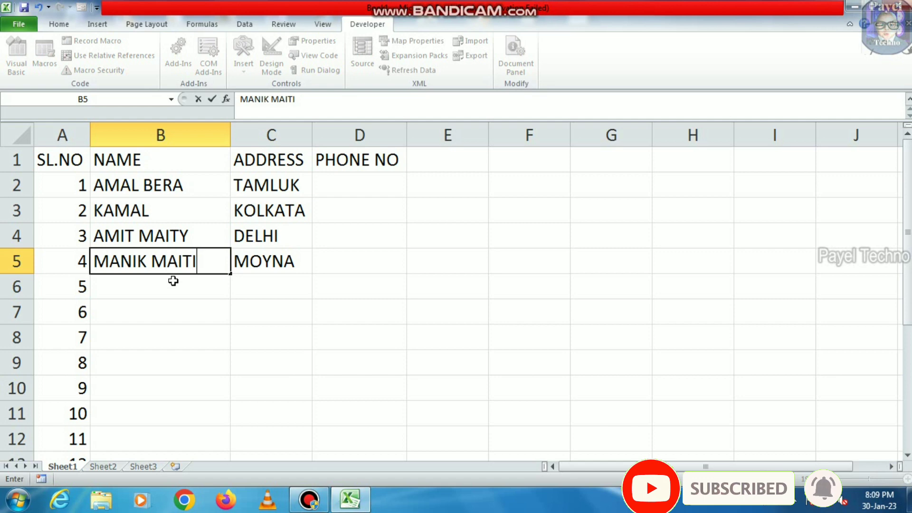
pyautogui.press('Return')
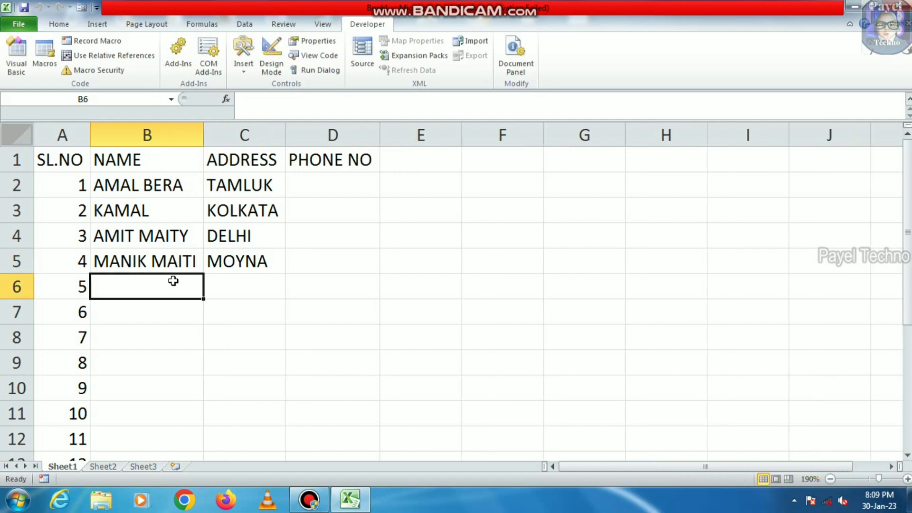
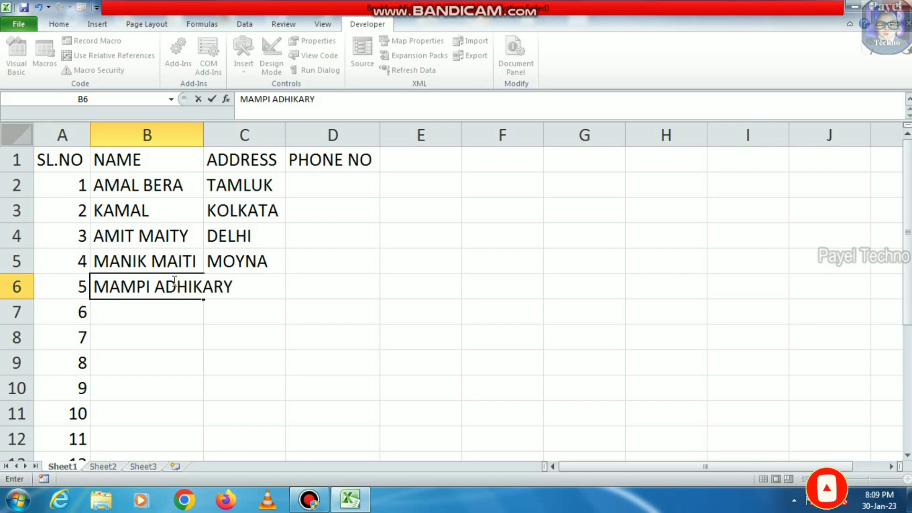
# Enter two more people's names in B6 and B7, with column B widening to fit
pyautogui.press('Return')
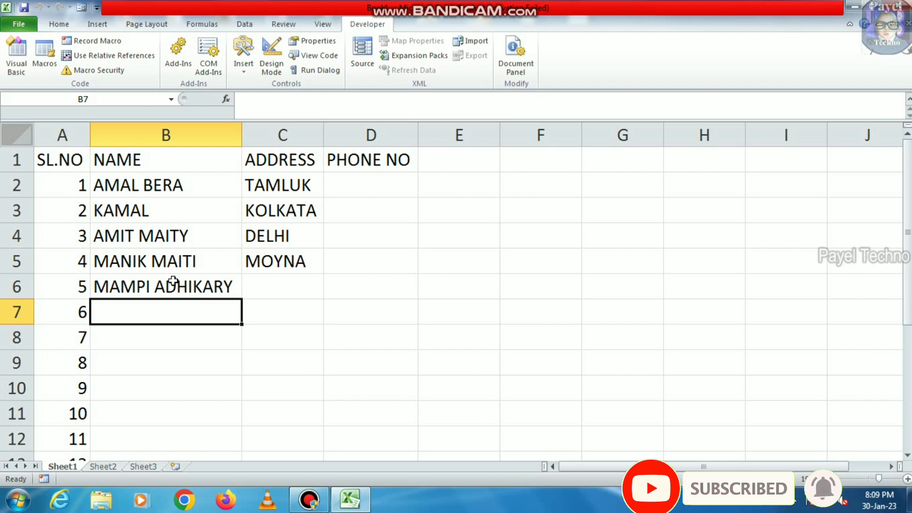
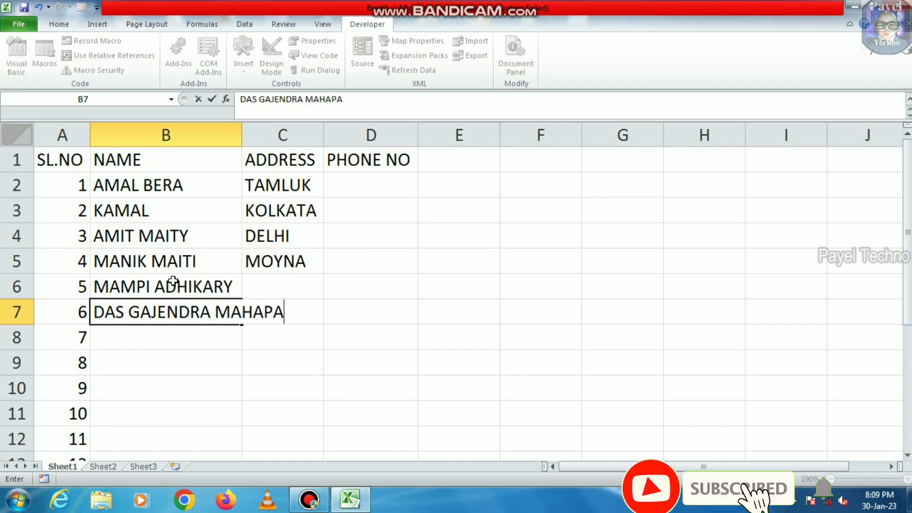
pyautogui.press('Return')
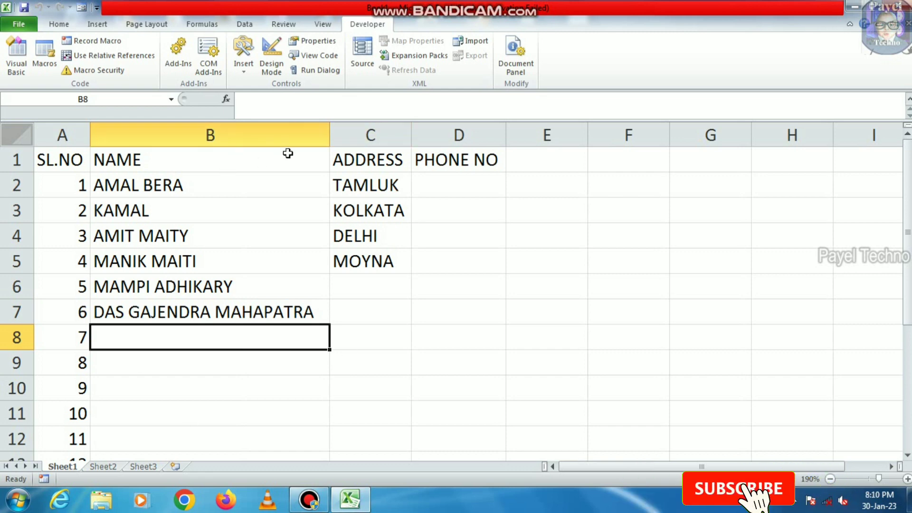
# Adjust the widths of columns B and C, then enter the second person's address in C6
pyautogui.moveTo(327, 133); pyautogui.dragTo(320, 133)
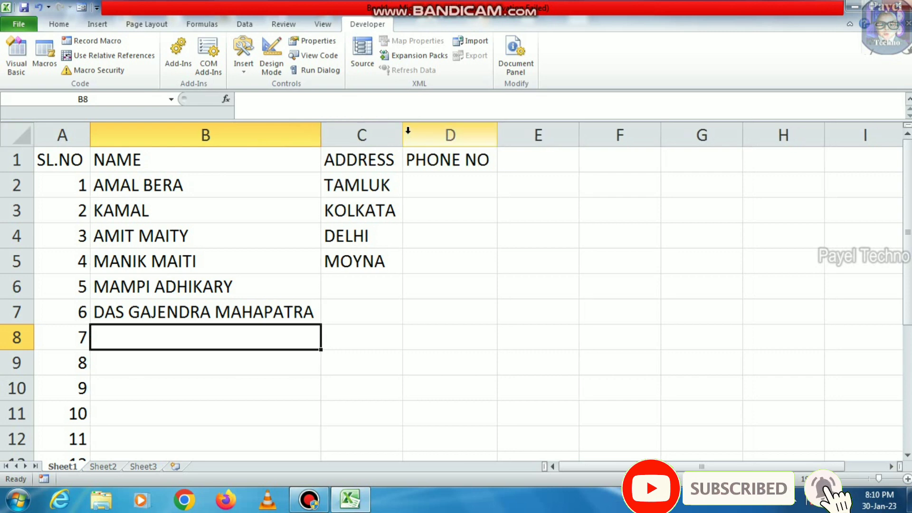
pyautogui.moveTo(405, 134)
pyautogui.mouseDown()
pyautogui.moveTo(441, 135)
pyautogui.moveTo(402, 136)
pyautogui.mouseUp()
pyautogui.click(356, 287)
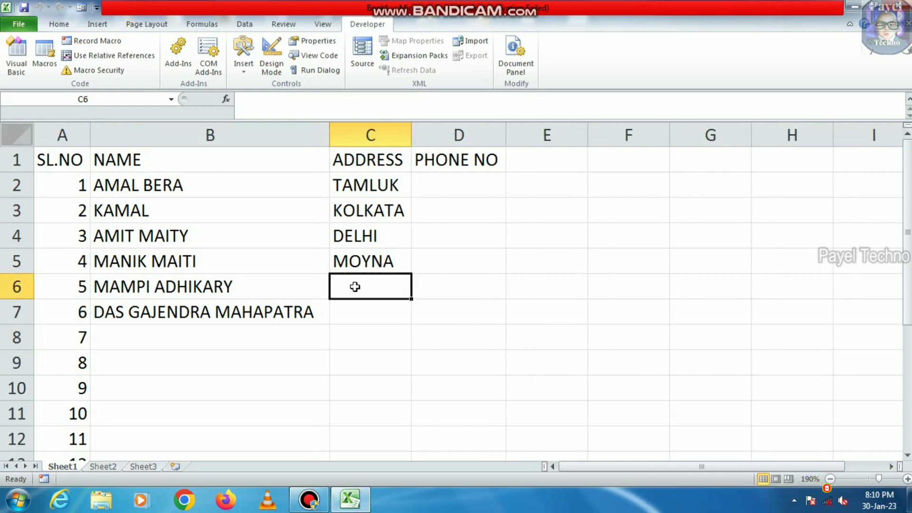
pyautogui.write('MOY')
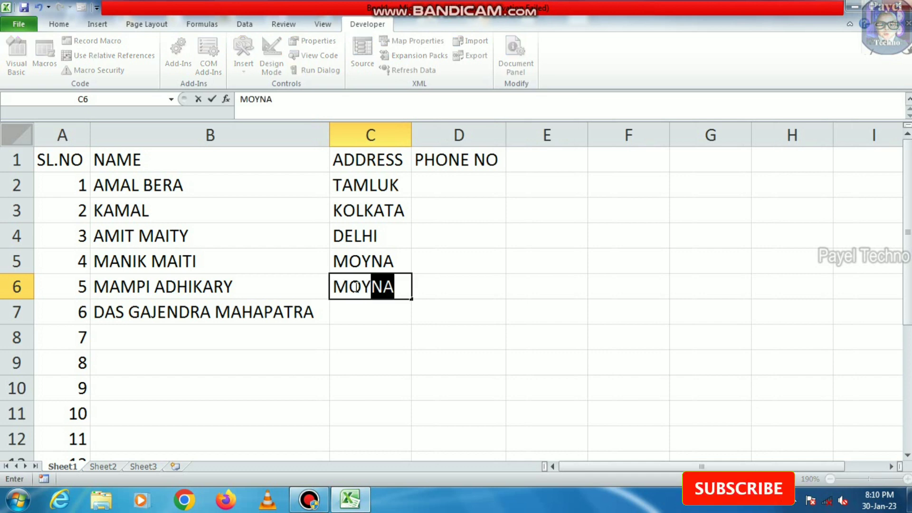
pyautogui.press('BackSpace')
pyautogui.press('BackSpace')
pyautogui.press('BackSpace')
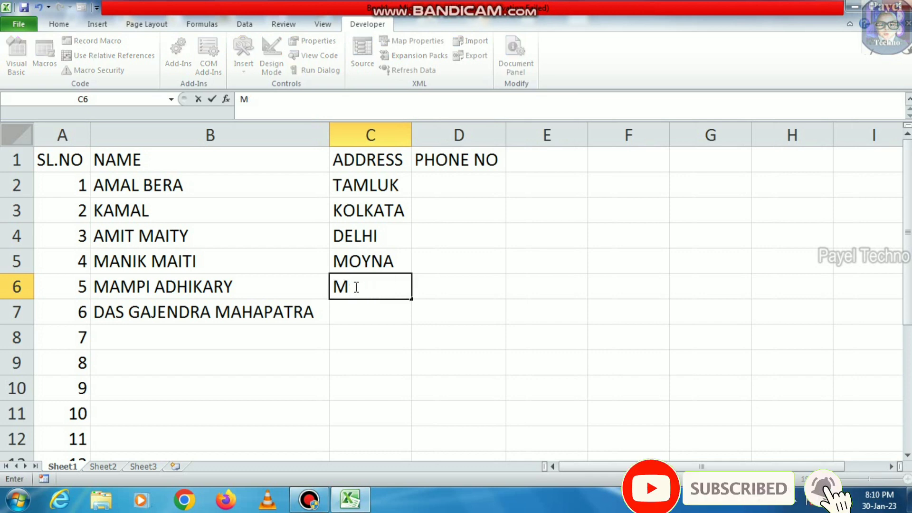
pyautogui.write('ANIKTALA')
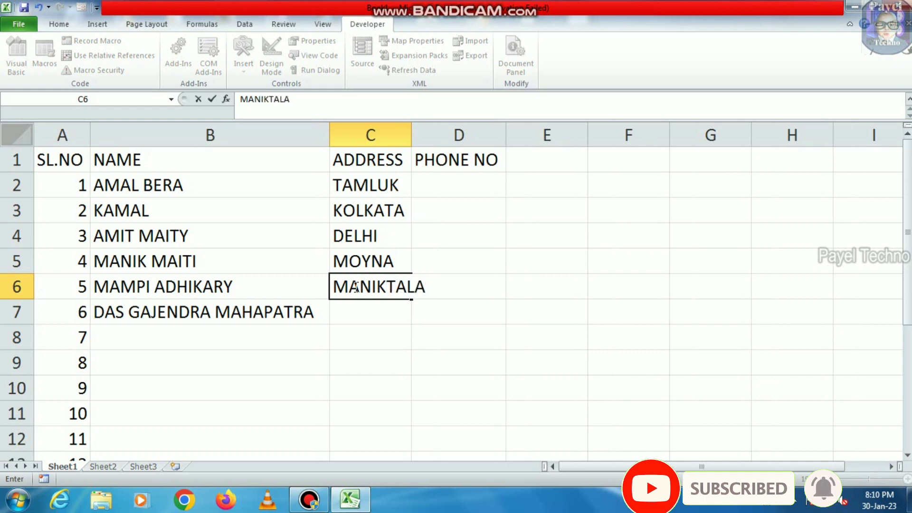
pyautogui.press('Return')
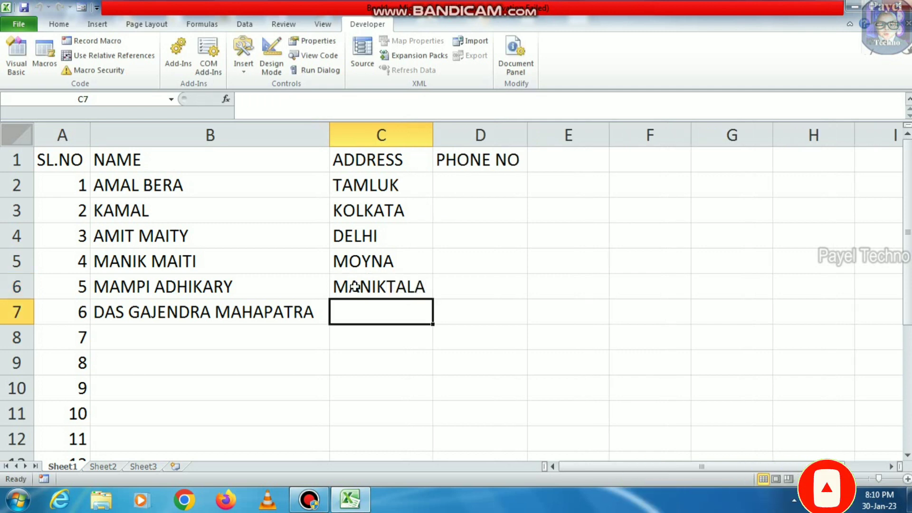